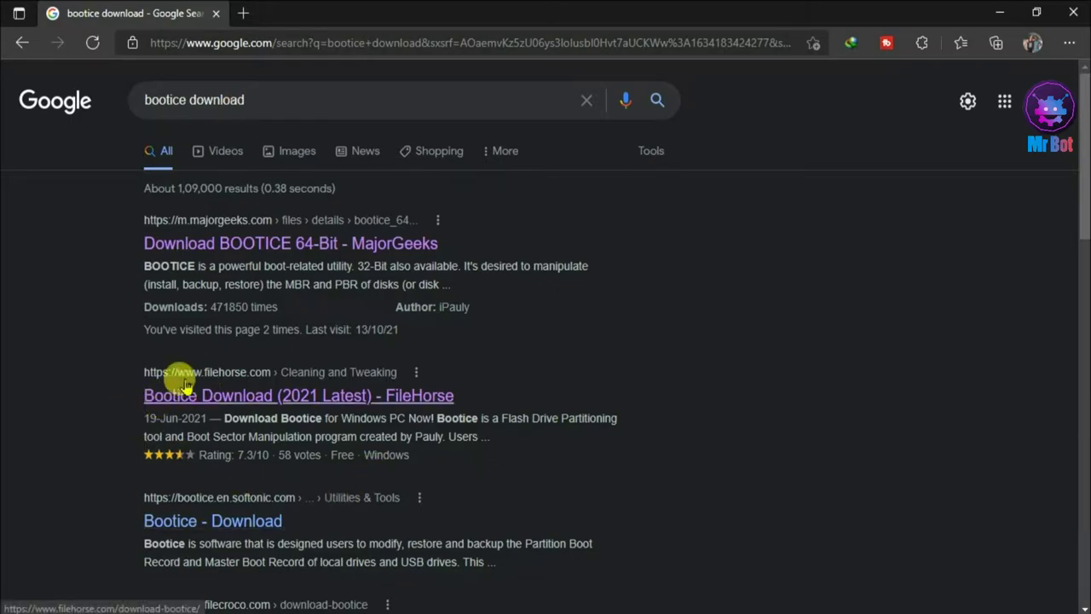
Open the FileHorse download page for Bootice from the search results and choose version Bootice 1.3.4.0.
{"action": "left_click", "coordinate": [226, 403]}
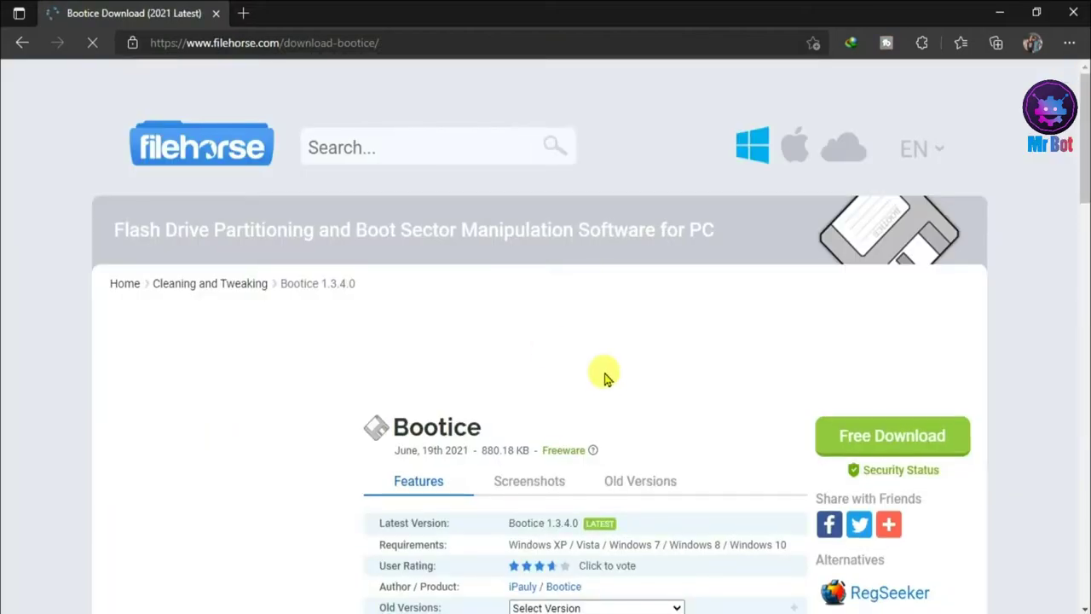
{"action": "scroll", "coordinate": [1081, 134], "scroll_direction": "down", "scroll_amount": 5}
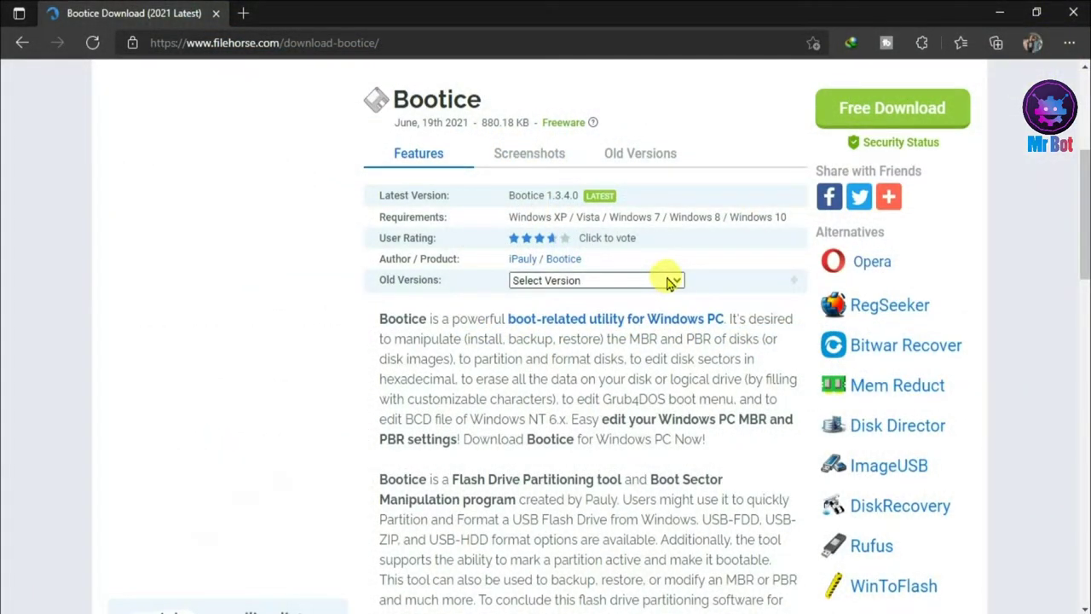
{"action": "left_click", "coordinate": [671, 282]}
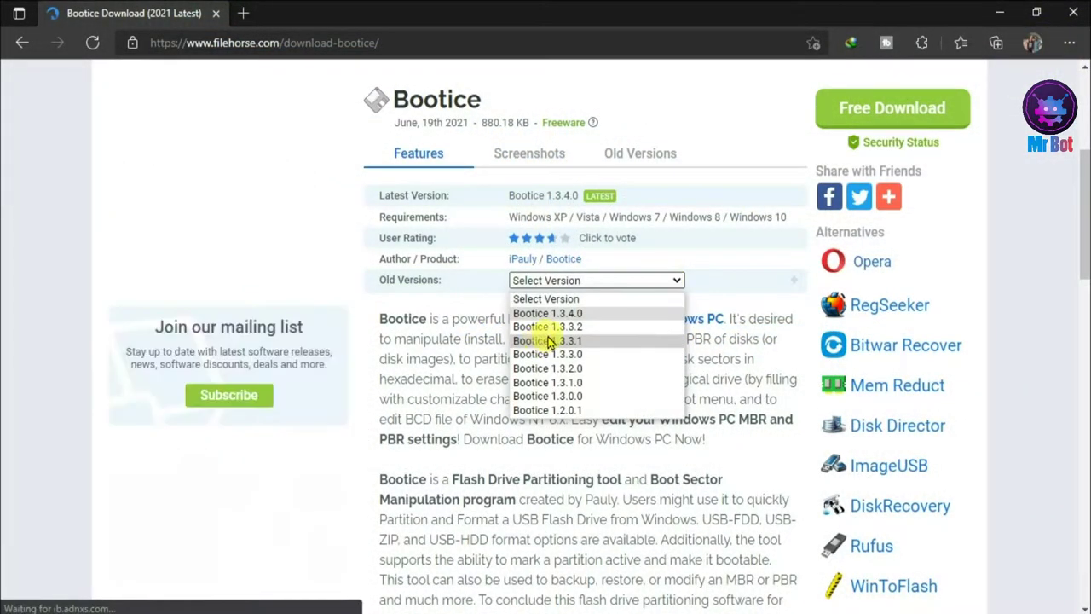
{"action": "left_click", "coordinate": [577, 315]}
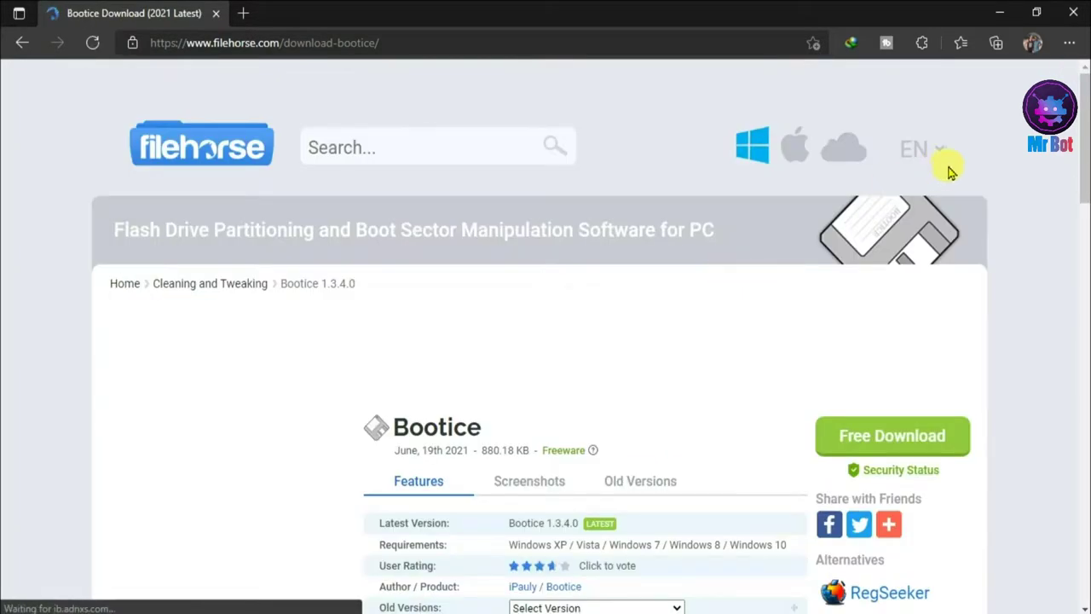
{"action": "scroll", "coordinate": [899, 255], "scroll_direction": "down", "scroll_amount": 3}
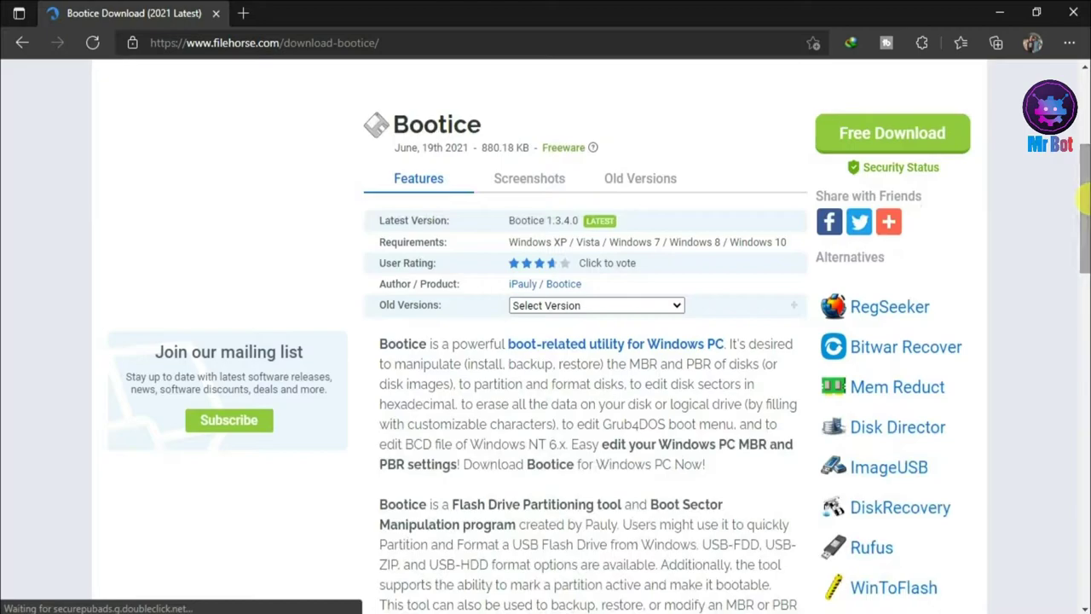
Download Bootice 1.3.4.0 from FileHorse as BOOTICE_v1.3.4.0.zip into Downloads\Compressed.
{"action": "left_click", "coordinate": [899, 143]}
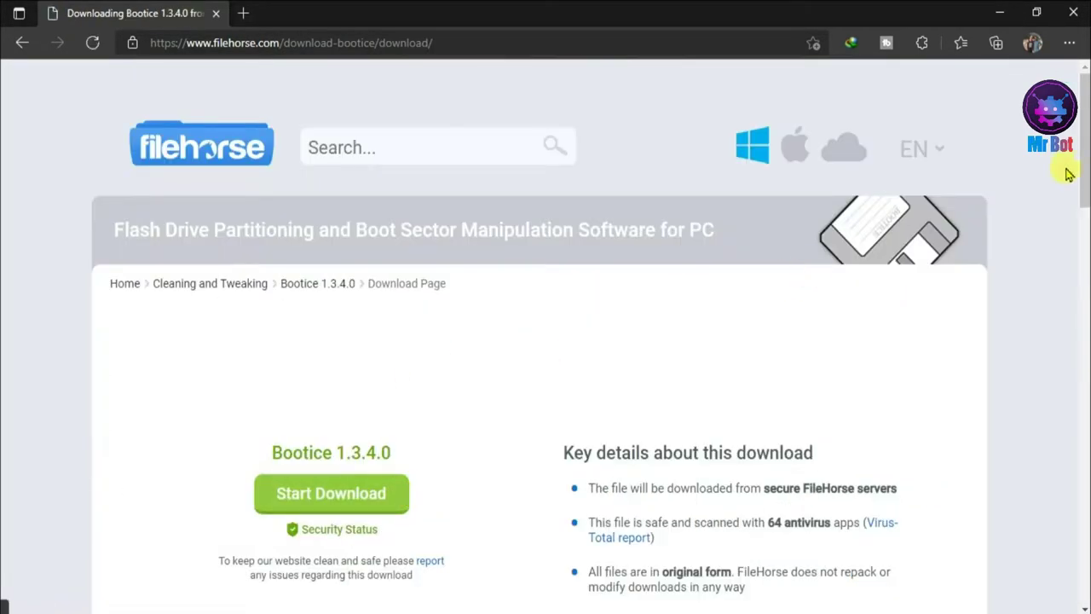
{"action": "scroll", "coordinate": [1081, 181], "scroll_direction": "down", "scroll_amount": 2}
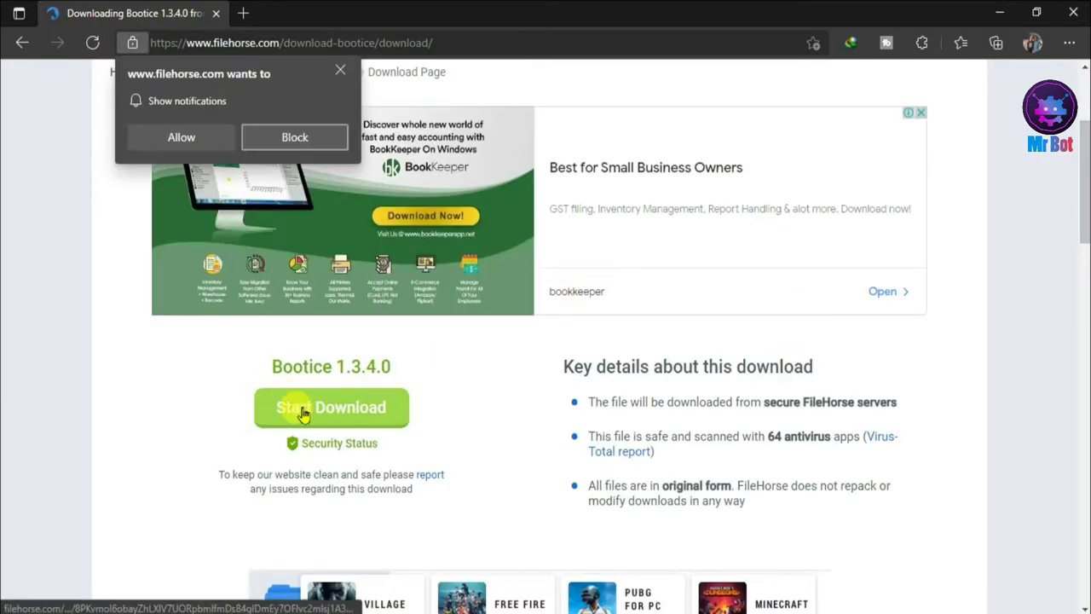
{"action": "left_click", "coordinate": [300, 411]}
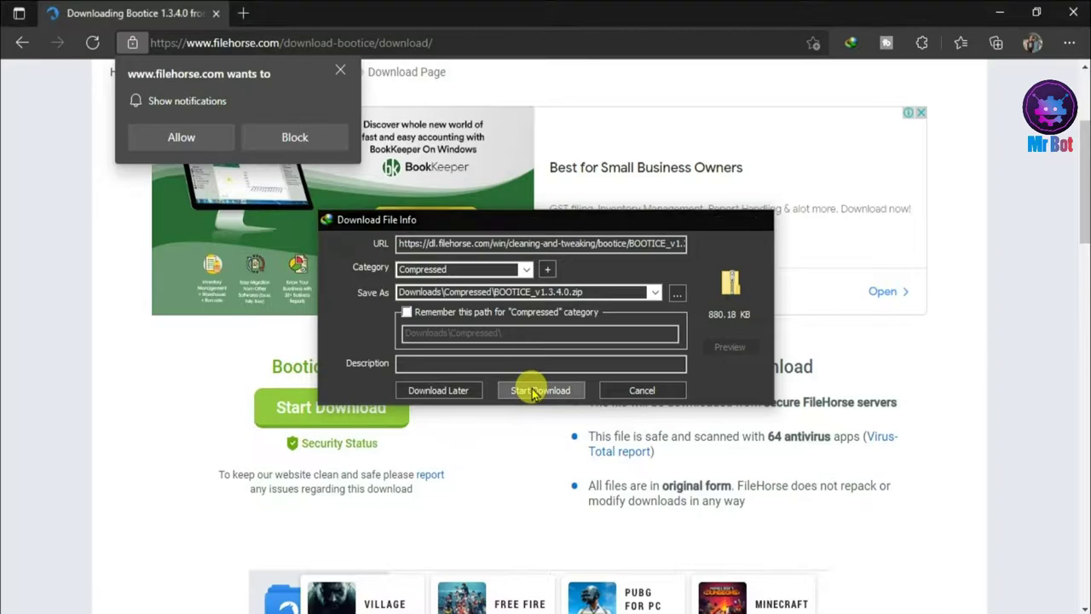
{"action": "left_click", "coordinate": [534, 392]}
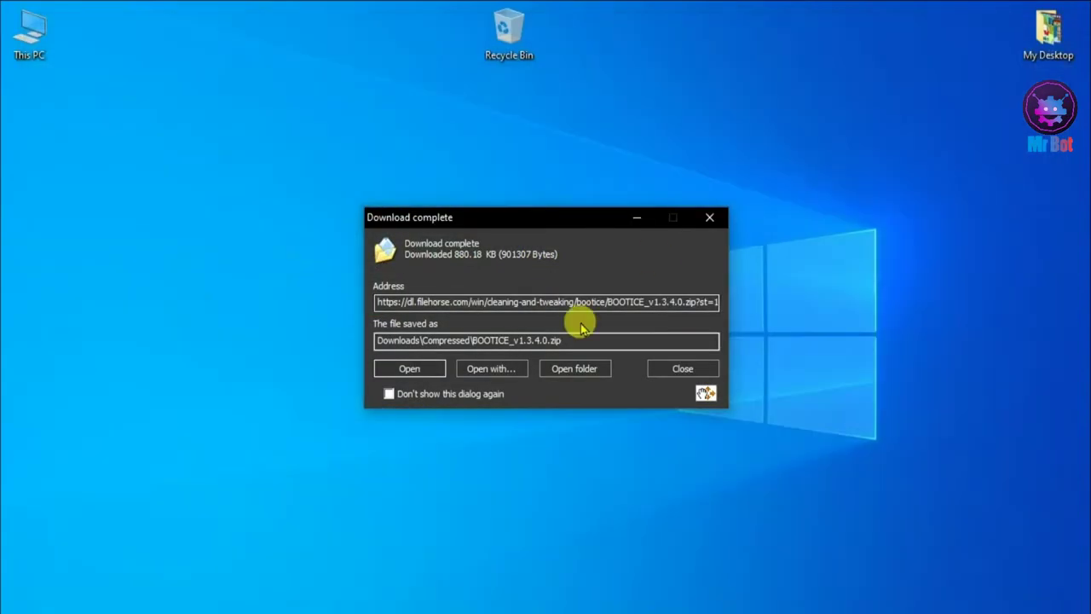
Move the downloaded BOOTICE_v1.3.4.0.zip onto the desktop below This PC and dismiss the download-complete dialog.
{"action": "left_click_drag", "start_coordinate": [553, 221], "coordinate": [401, 163]}
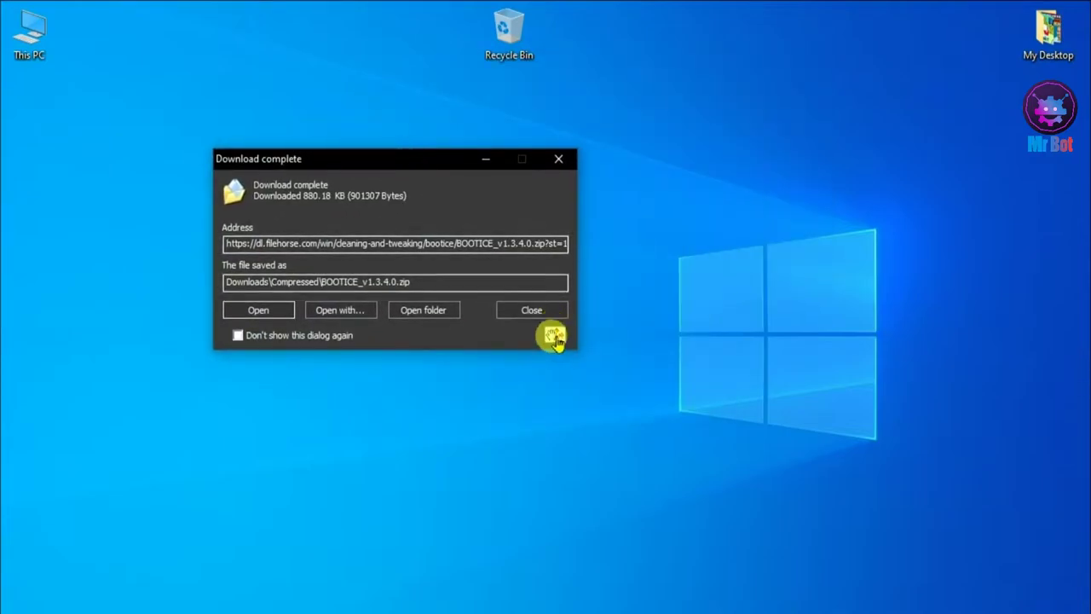
{"action": "left_click_drag", "start_coordinate": [559, 336], "coordinate": [688, 247]}
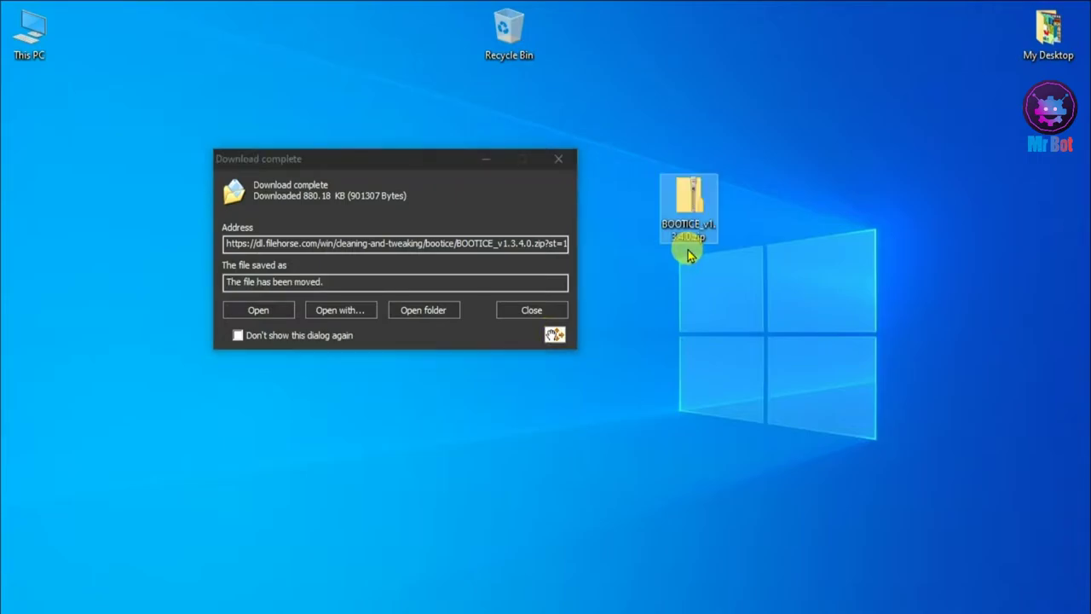
{"action": "left_click", "coordinate": [558, 159]}
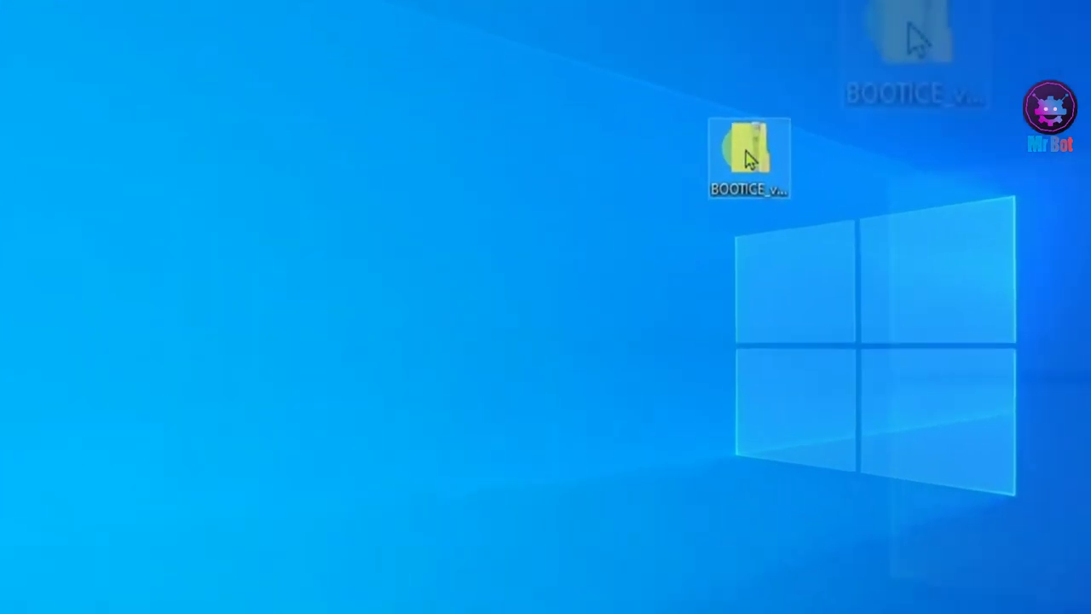
{"action": "left_click_drag", "start_coordinate": [686, 196], "coordinate": [2, 150]}
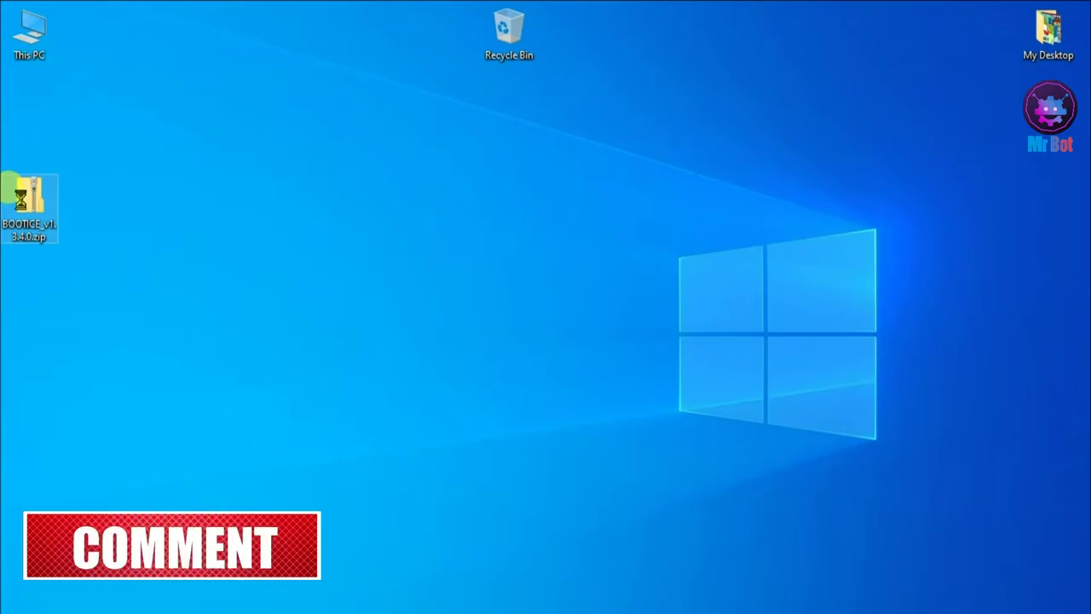
Extract the BOOTICE zip archive to its own BOOTICE_v1.3.4.0 folder on the desktop and open that folder.
{"action": "right_click", "coordinate": [22, 201]}
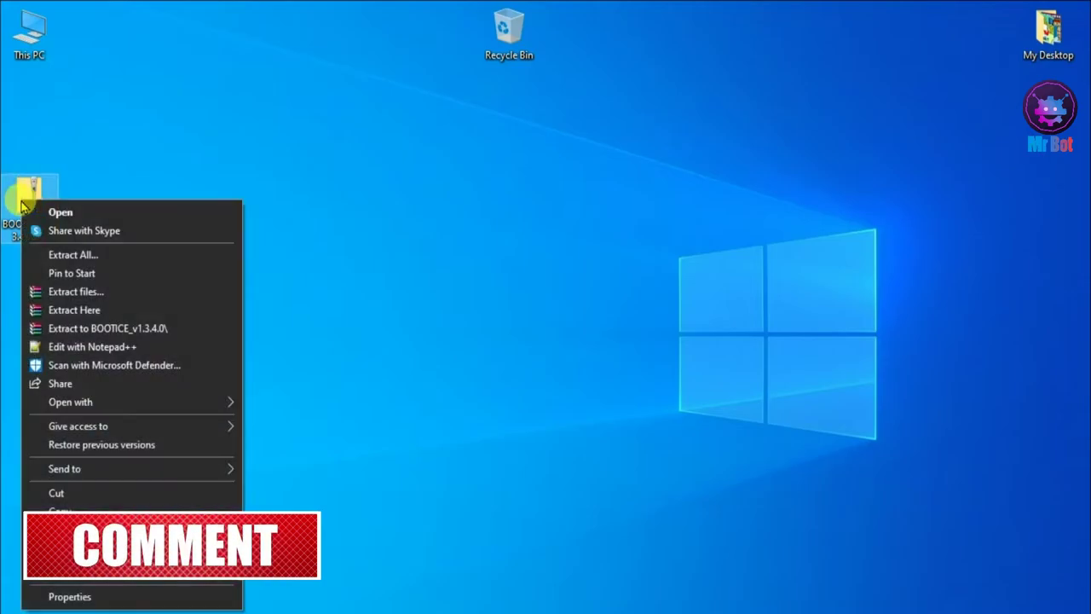
{"action": "left_click", "coordinate": [94, 331]}
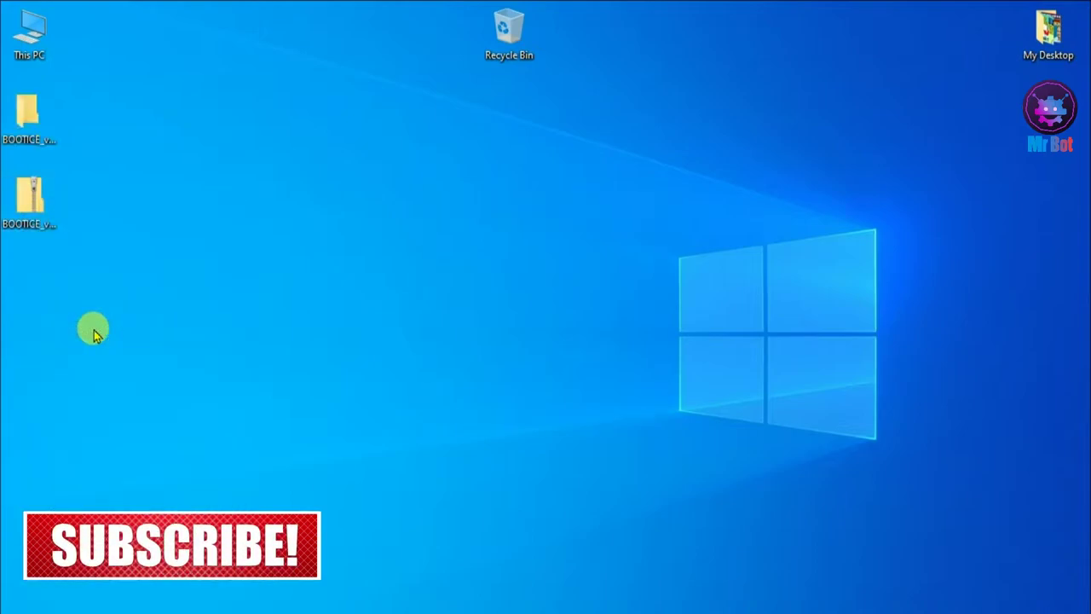
{"action": "left_click", "coordinate": [30, 119]}
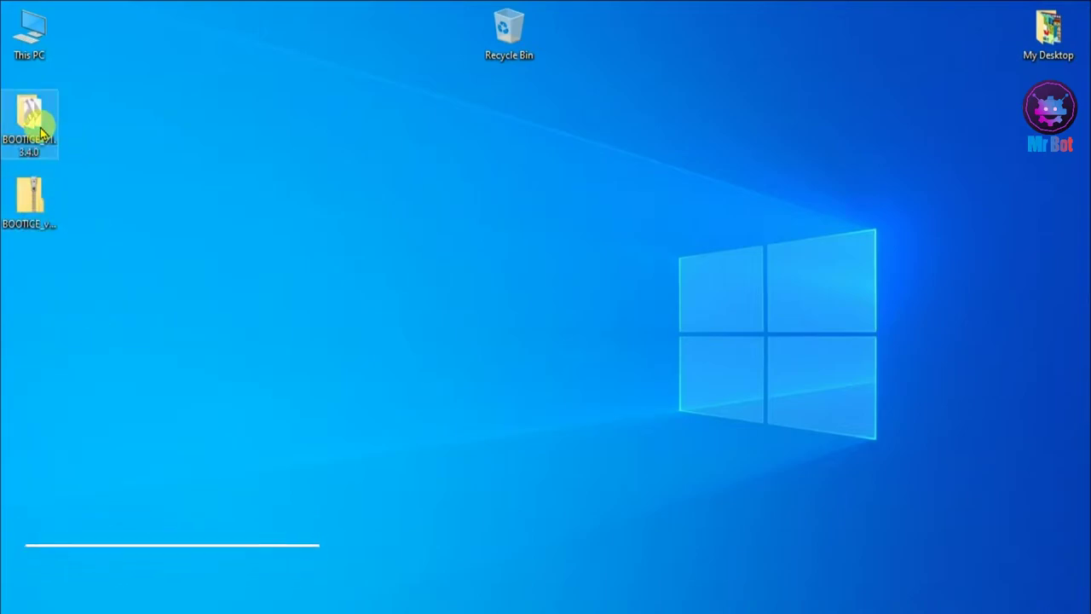
{"action": "left_click", "coordinate": [253, 281]}
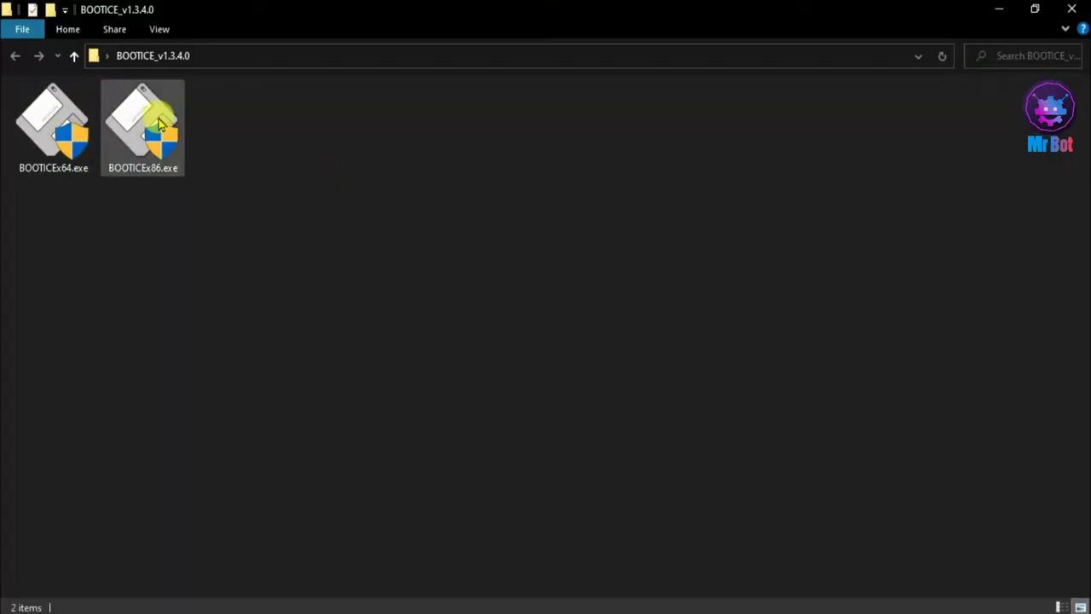
Shrink the BOOTICE folder window, open This PC maximized and inspect the MR BOT DRIV (I:) drive.
{"action": "left_click_drag", "start_coordinate": [697, 15], "coordinate": [782, 84]}
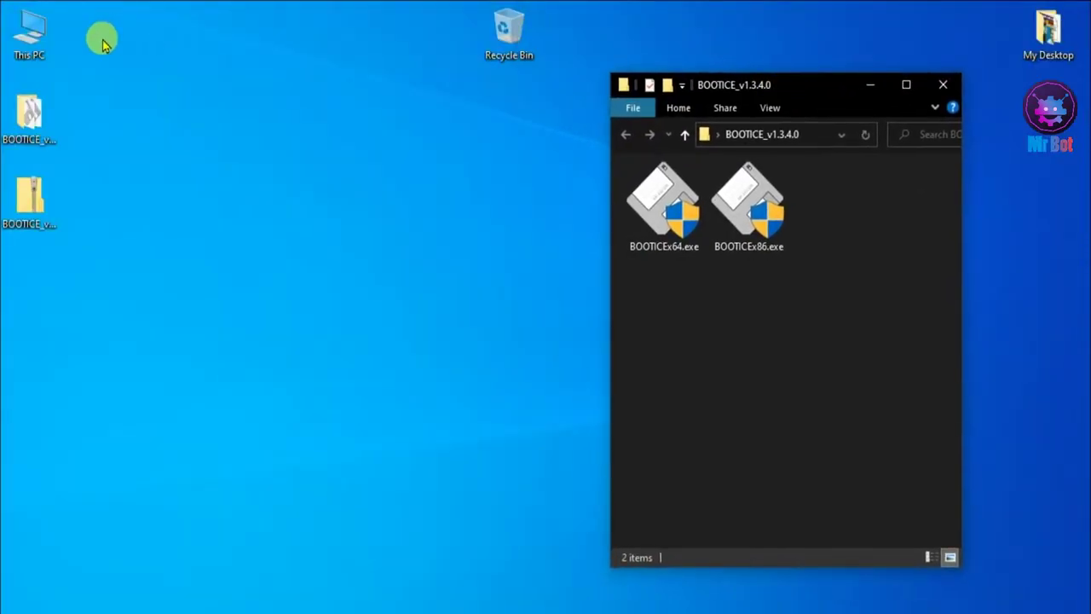
{"action": "left_click", "coordinate": [15, 49]}
{"action": "double_click", "coordinate": [16, 50]}
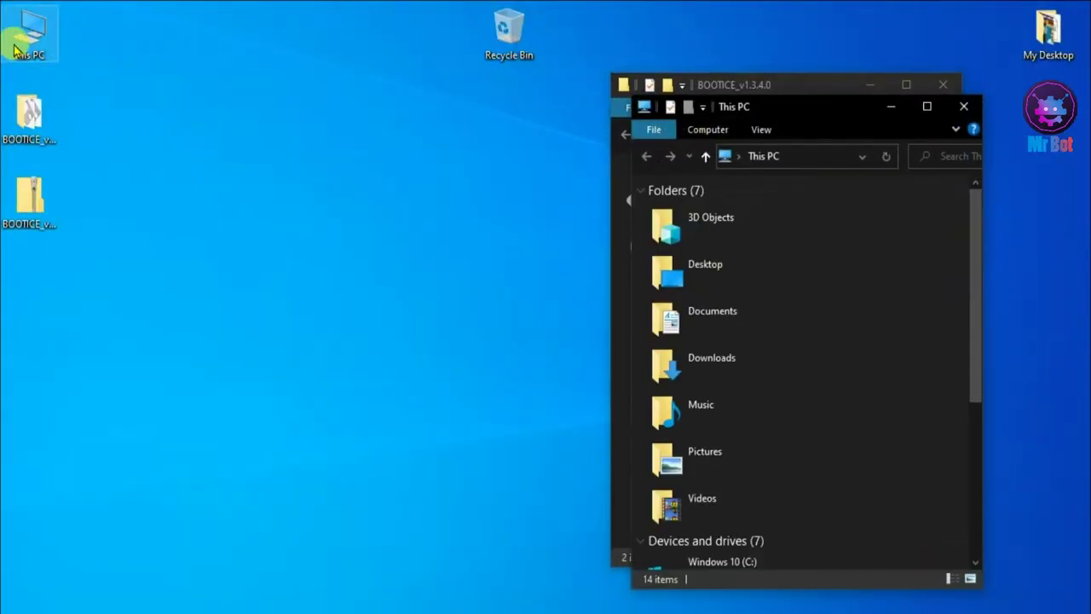
{"action": "left_click", "coordinate": [928, 107]}
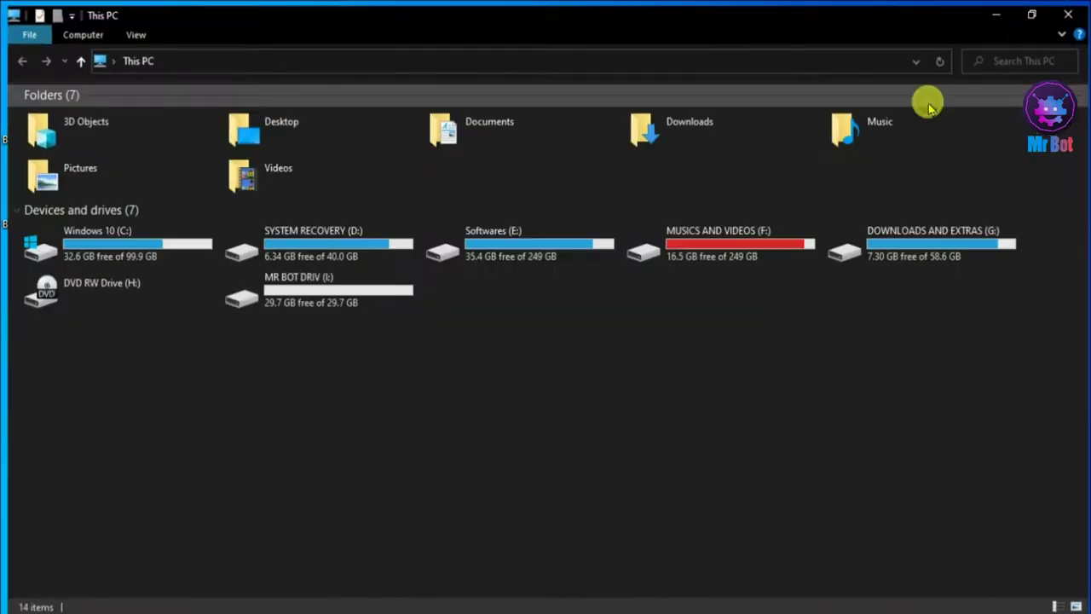
{"action": "left_click", "coordinate": [311, 295]}
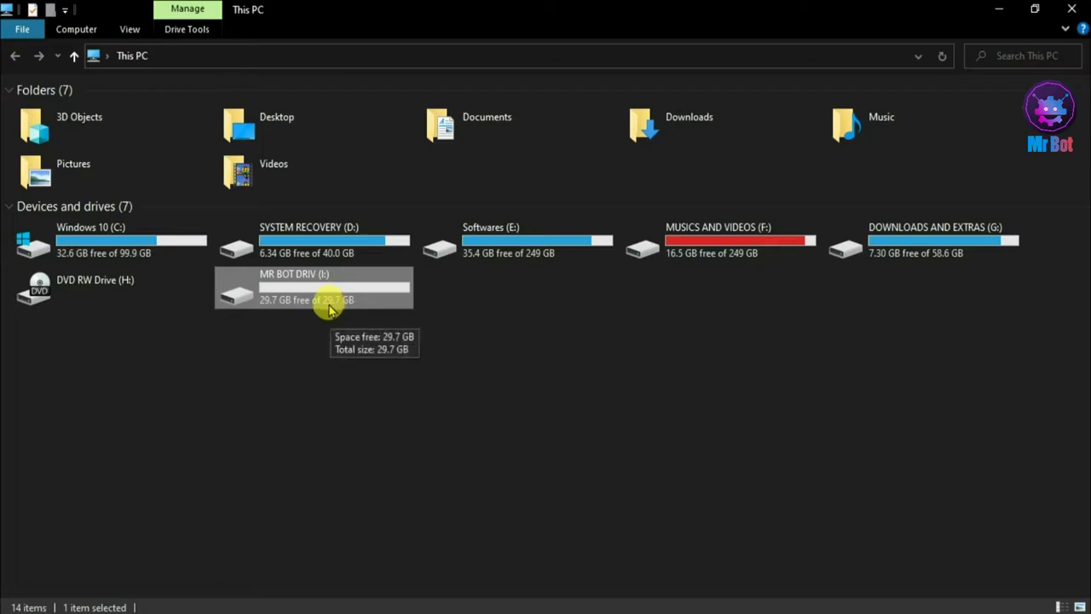
{"action": "left_click", "coordinate": [302, 390]}
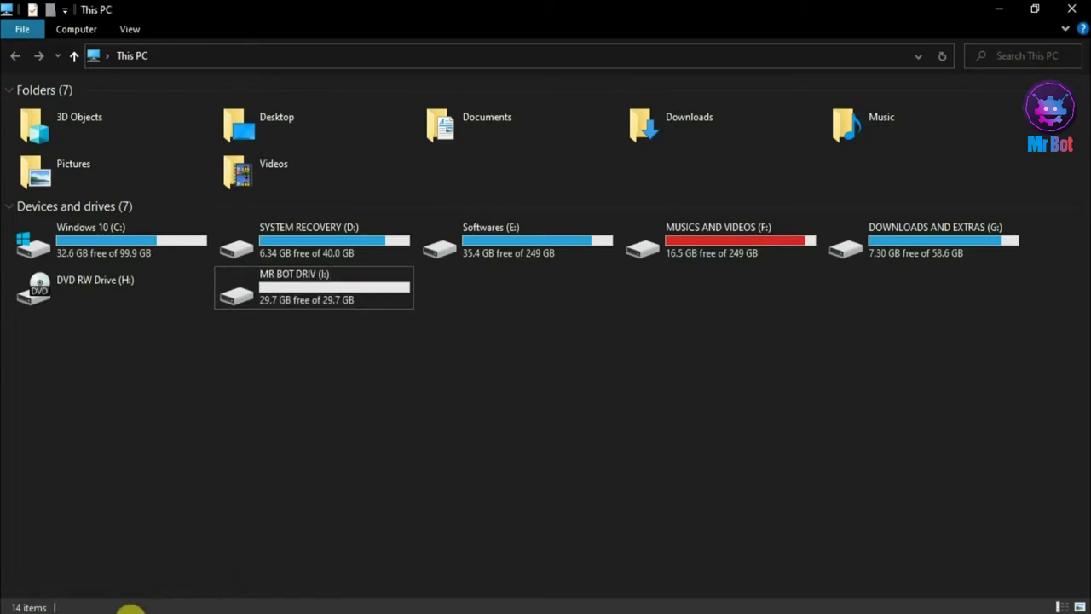
Bring the BOOTICE_v1.3.4.0 folder back to the front, launch BOOTICEx64.exe and approve the Windows permission prompt.
{"action": "mouse_move", "coordinate": [130, 610]}
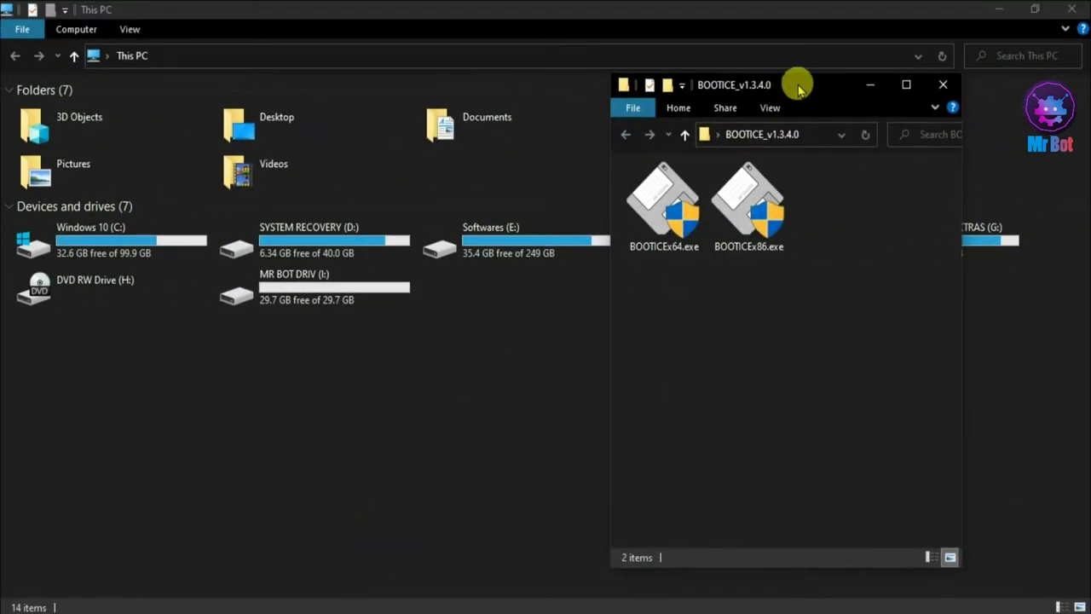
{"action": "left_click_drag", "start_coordinate": [796, 85], "coordinate": [847, 108]}
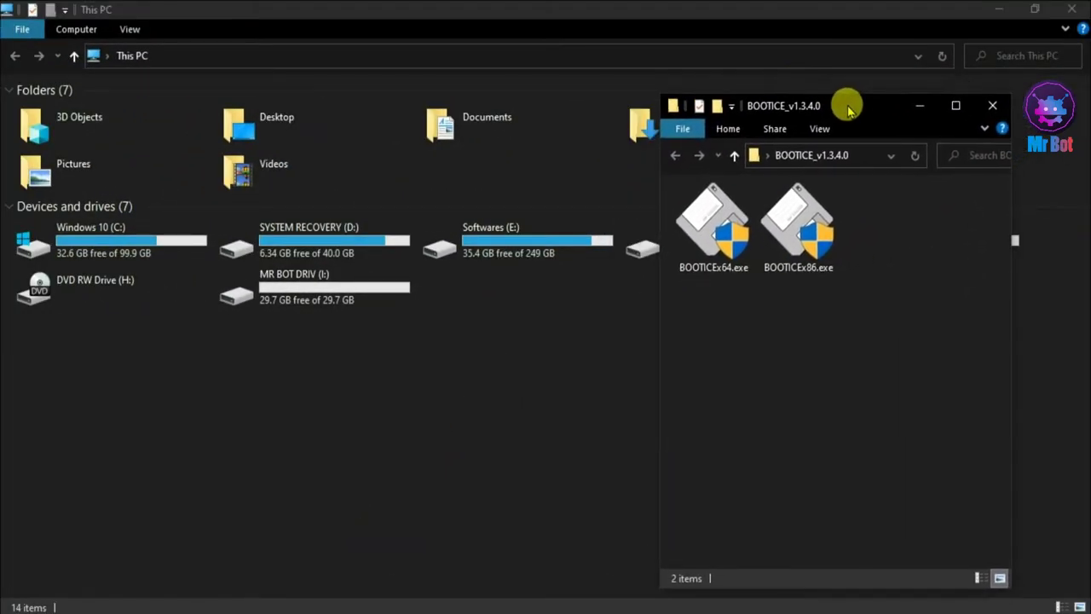
{"action": "left_click", "coordinate": [713, 254]}
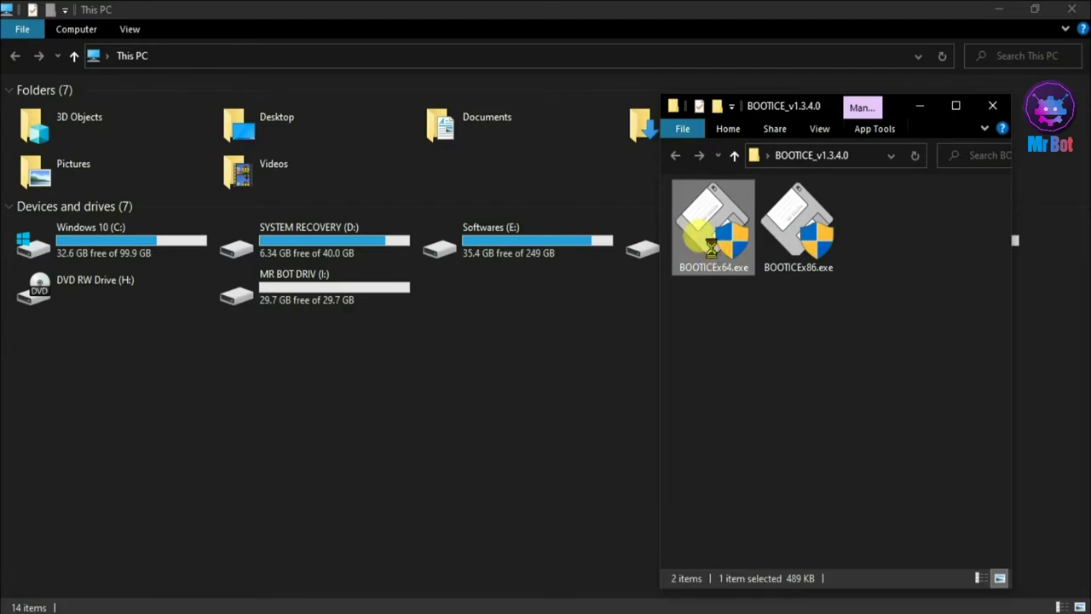
{"action": "right_click", "coordinate": [725, 247]}
{"action": "left_click", "coordinate": [762, 185]}
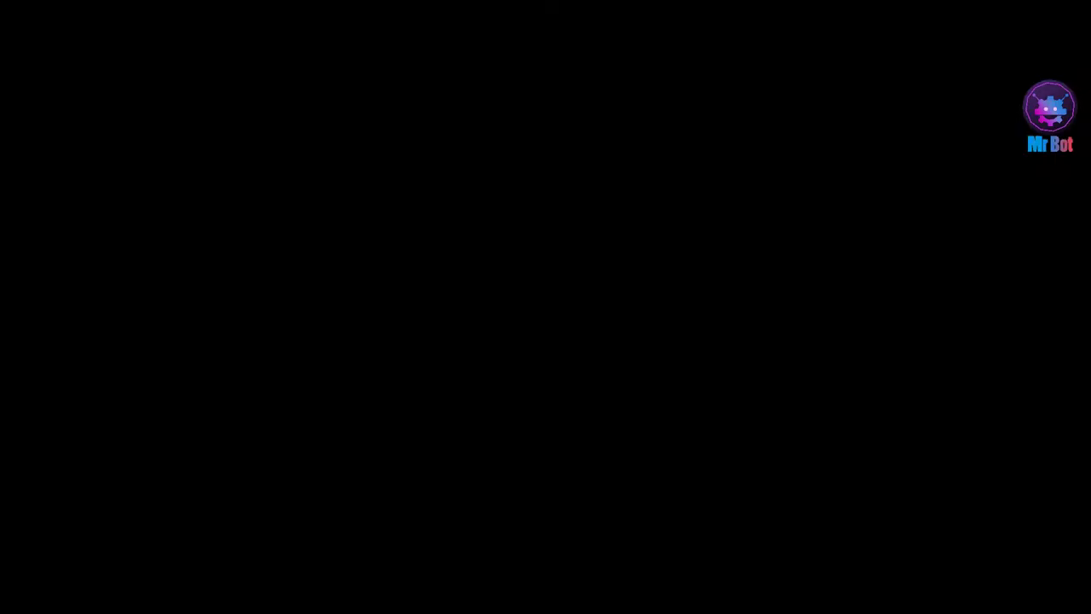
{"action": "left_click", "coordinate": [463, 415]}
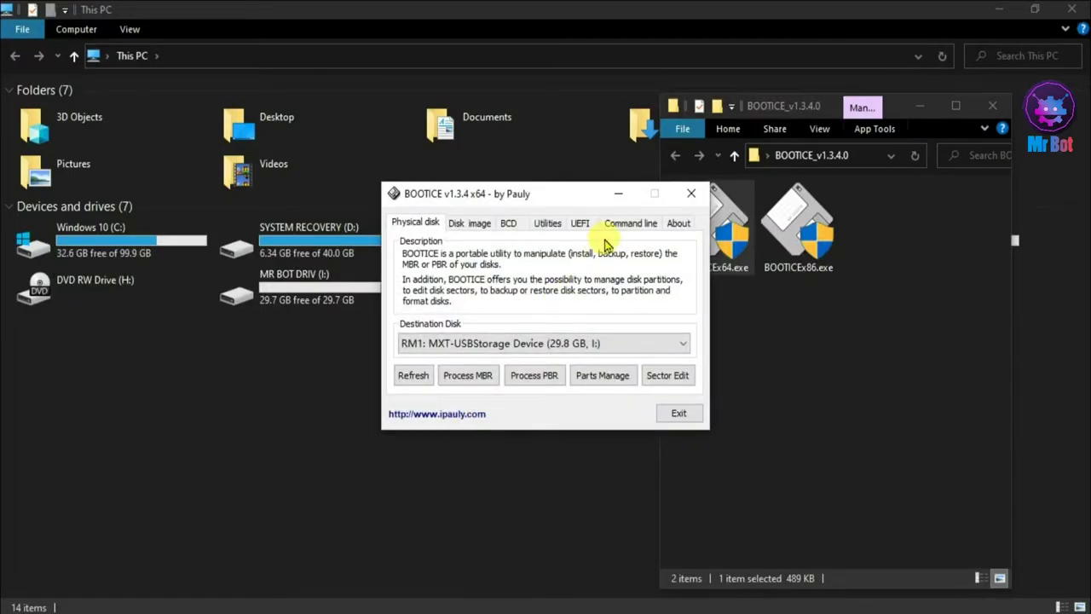
Set the destination disk to HD0: TOSHIBA MK7559GSXP (698.6 GB, C: D: E: F: G:).
{"action": "left_click_drag", "start_coordinate": [558, 203], "coordinate": [632, 234]}
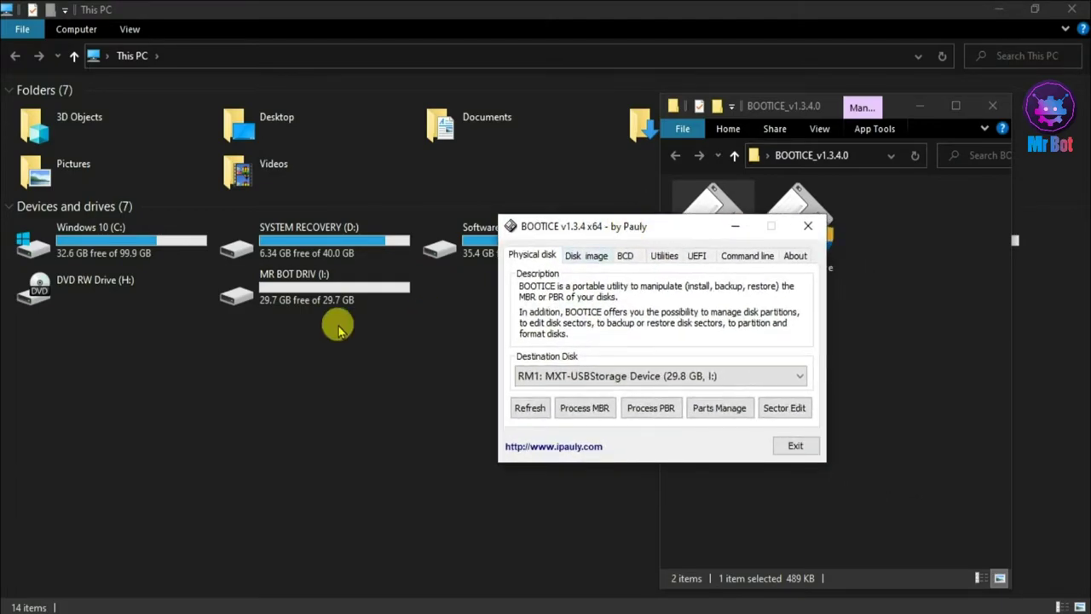
{"action": "left_click", "coordinate": [681, 379]}
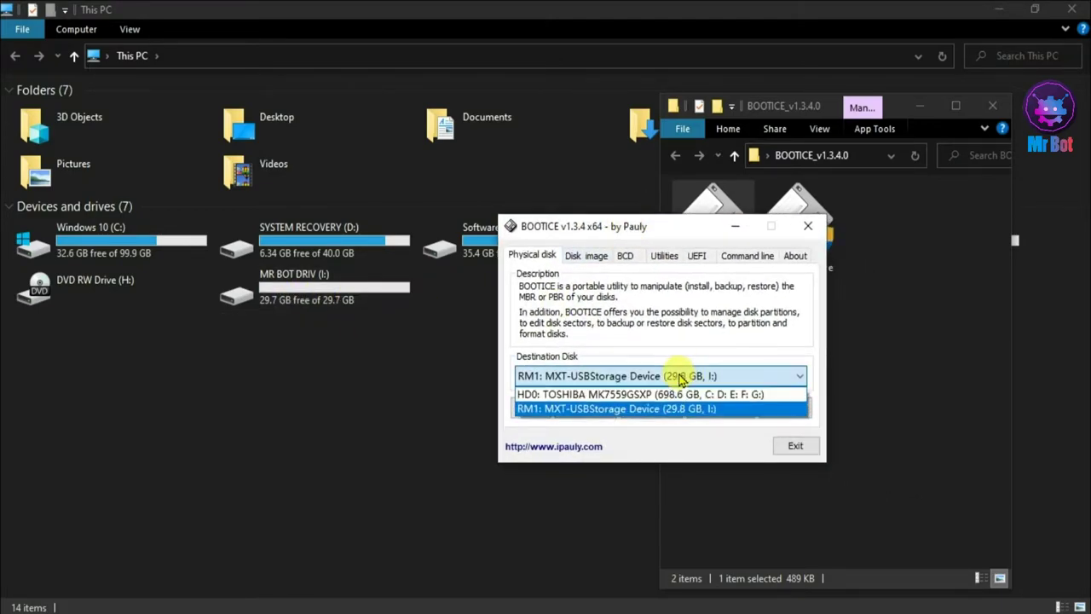
{"action": "left_click", "coordinate": [564, 396]}
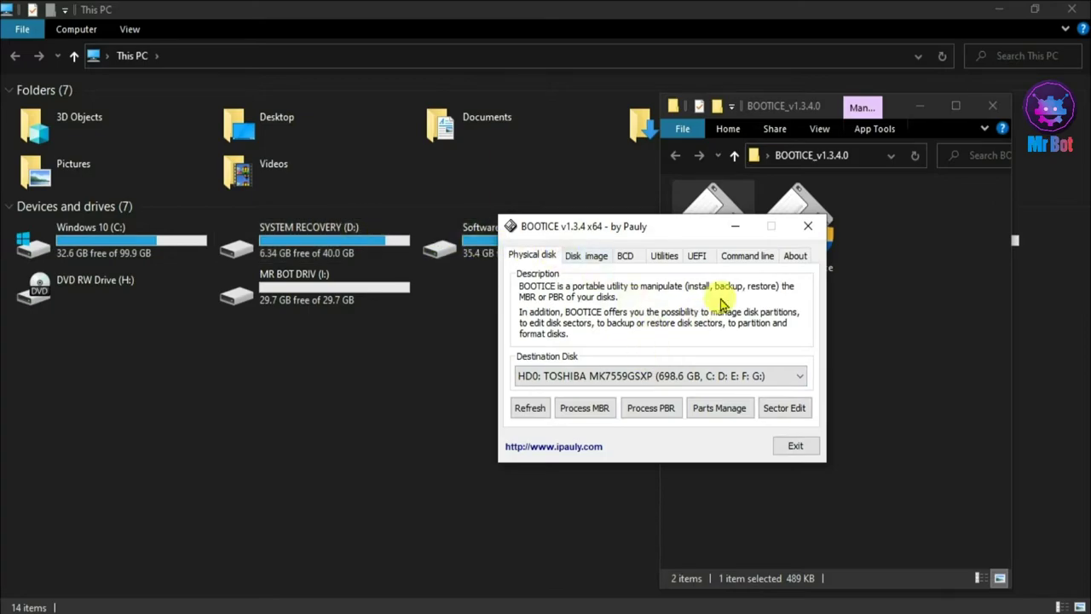
Close the BOOTICE folder, set the destination disk to RM1: MXT-USBStorage Device (29.8 GB, I:) and refresh the disk list.
{"action": "left_click", "coordinate": [992, 106]}
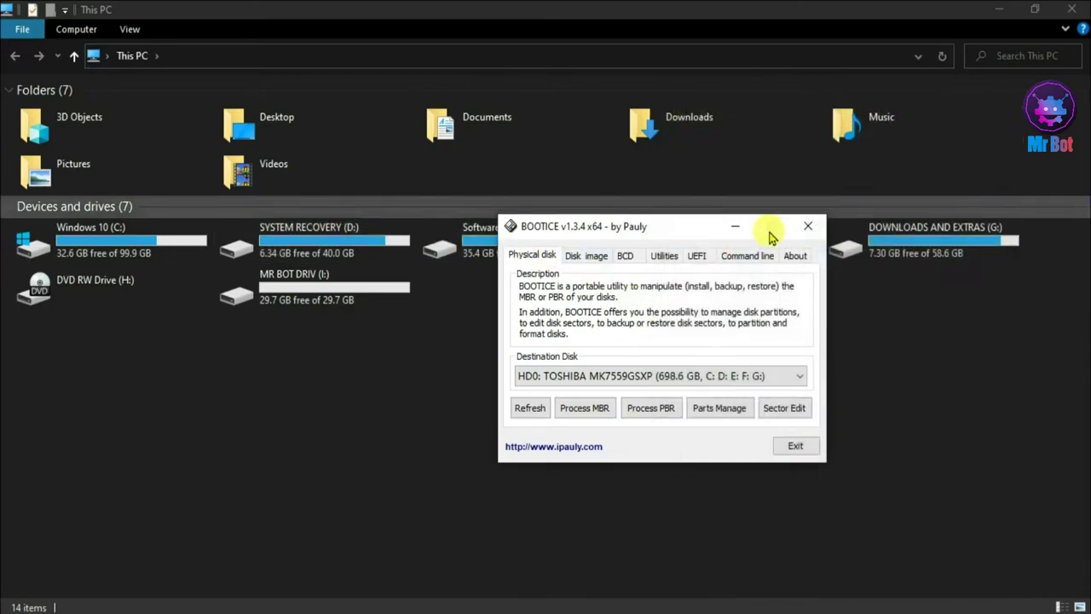
{"action": "left_click_drag", "start_coordinate": [661, 229], "coordinate": [657, 287]}
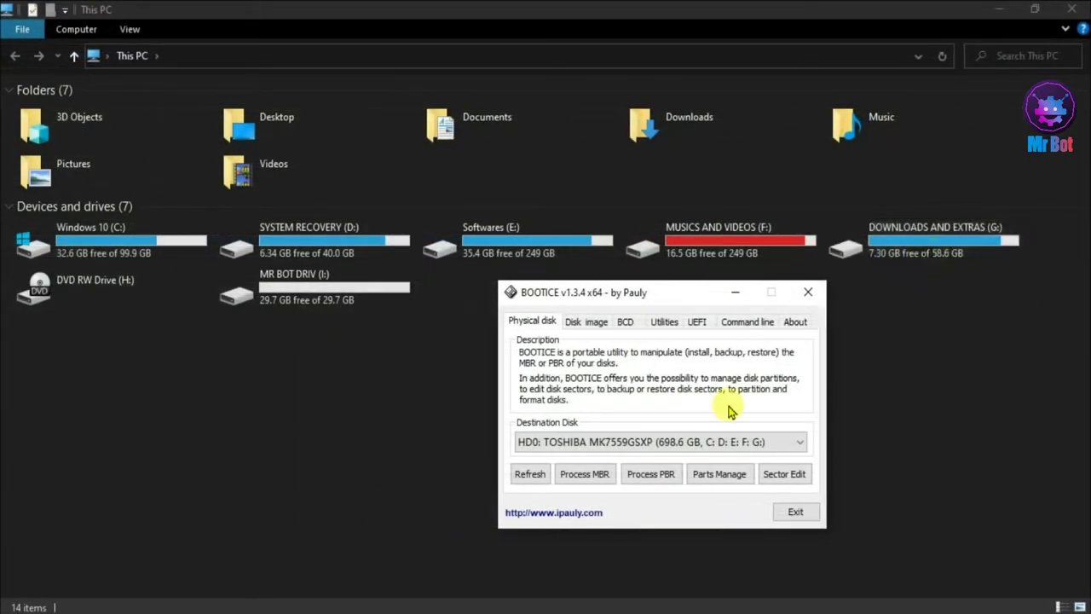
{"action": "left_click", "coordinate": [641, 449]}
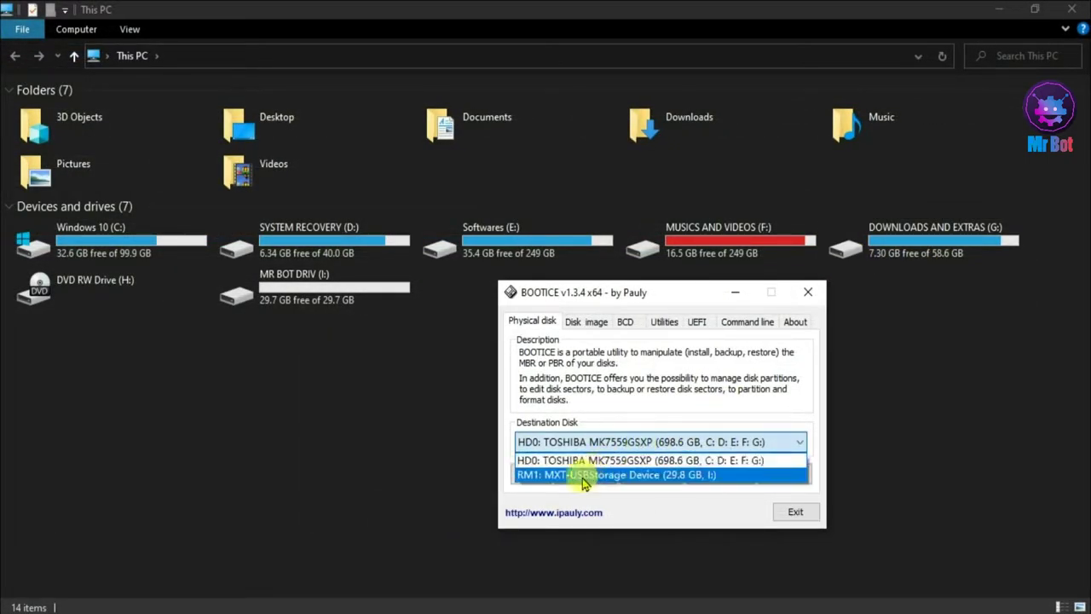
{"action": "left_click", "coordinate": [645, 476]}
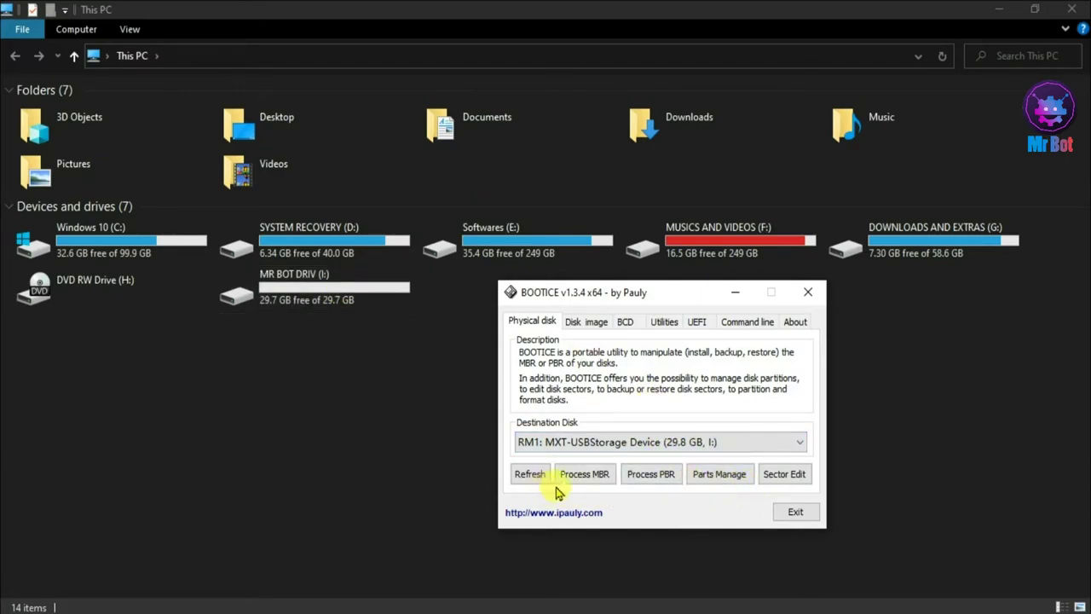
{"action": "left_click", "coordinate": [530, 474]}
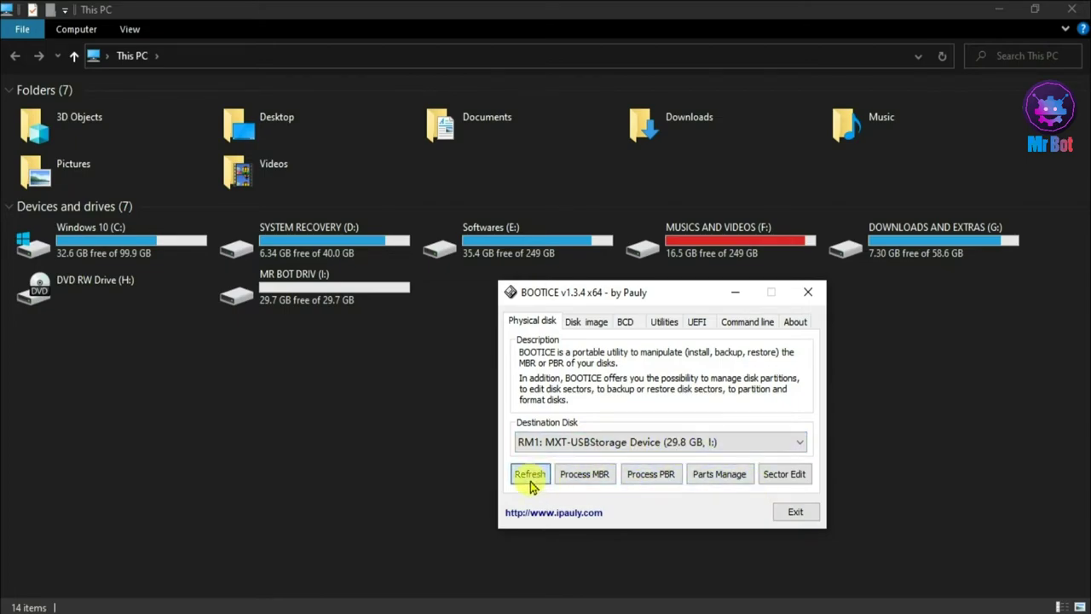
Start repartitioning the MXT-USBStorage Device in USB-HDD mode (Multi-Partitions) and open its partition settings.
{"action": "left_click", "coordinate": [719, 476]}
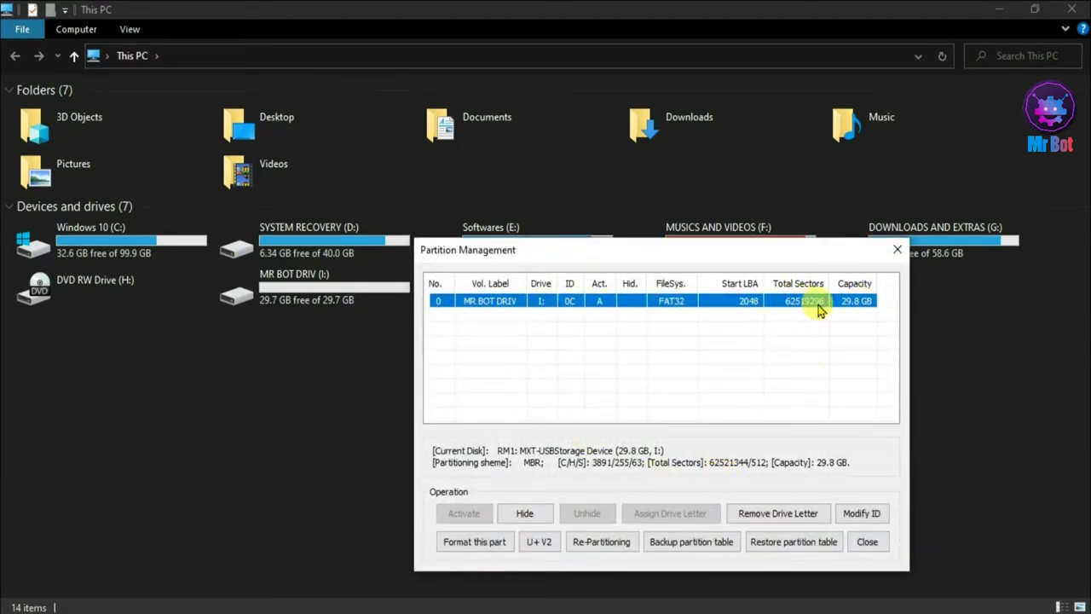
{"action": "left_click", "coordinate": [601, 542]}
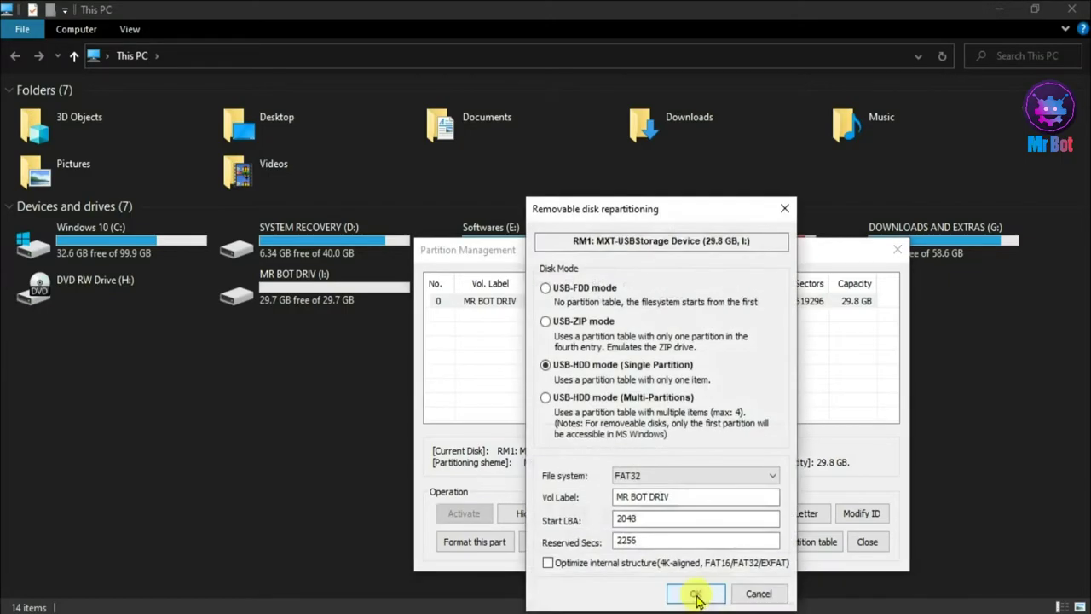
{"action": "left_click_drag", "start_coordinate": [656, 213], "coordinate": [645, 145]}
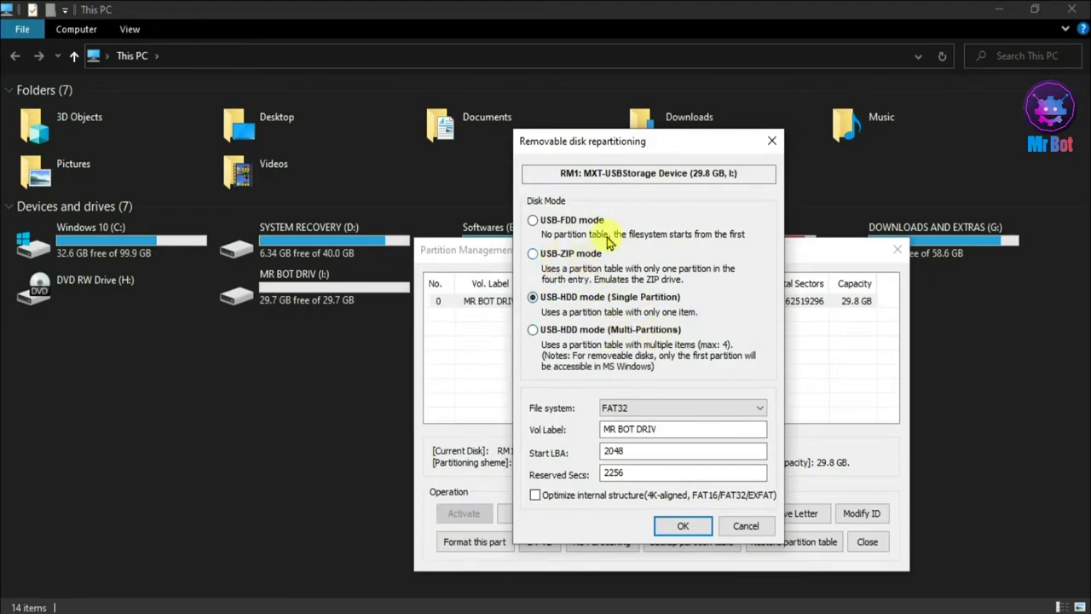
{"action": "left_click", "coordinate": [553, 332]}
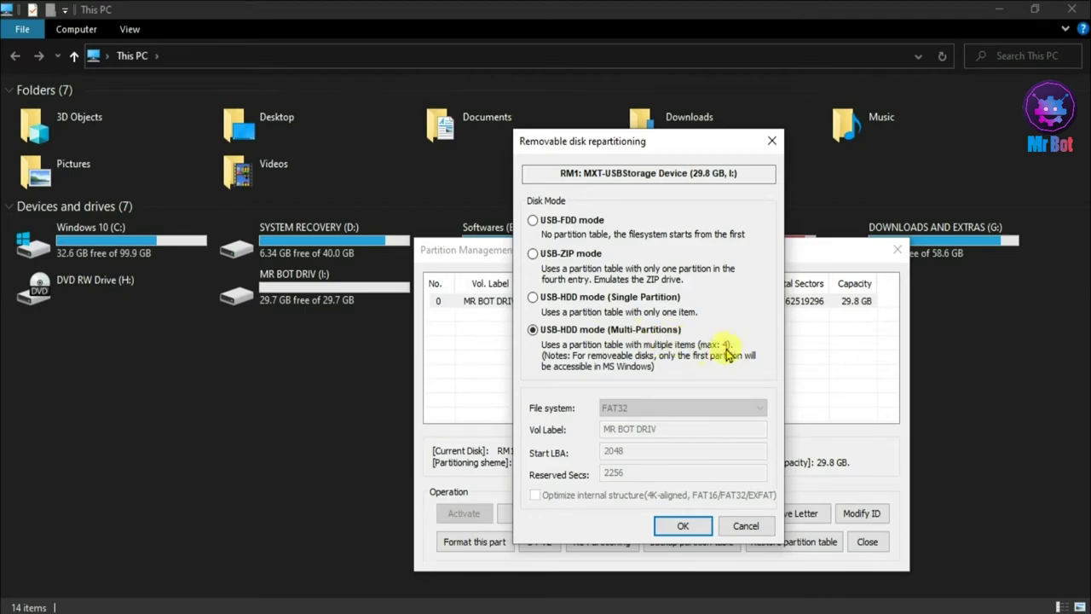
{"action": "left_click", "coordinate": [680, 529]}
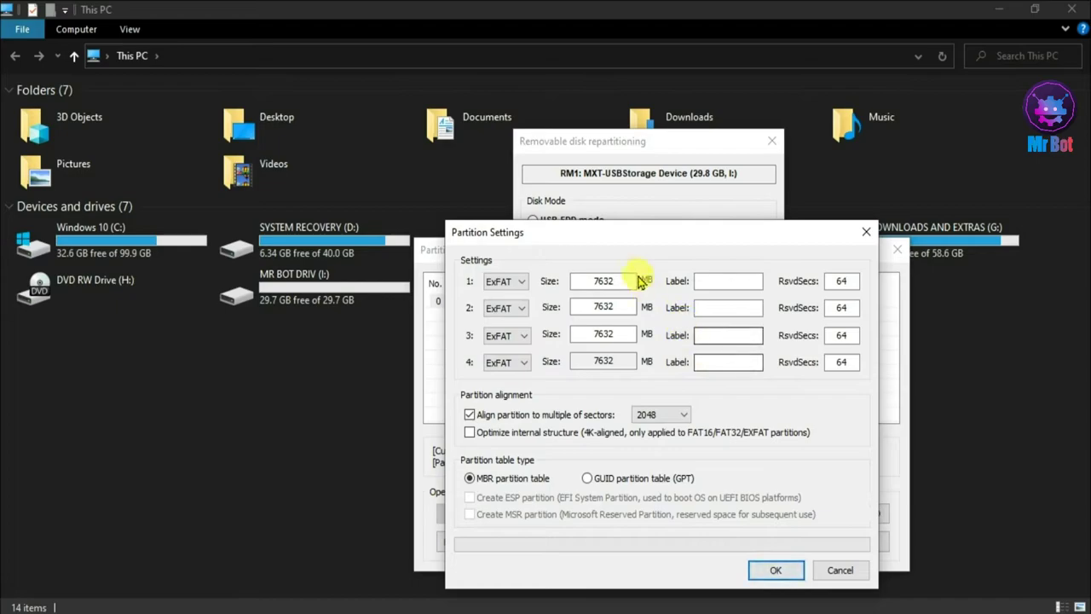
Repartition the USB disk into four 7632 MB ExFAT partitions with an MBR partition table and accept the data-loss warning.
{"action": "left_click_drag", "start_coordinate": [620, 241], "coordinate": [648, 223]}
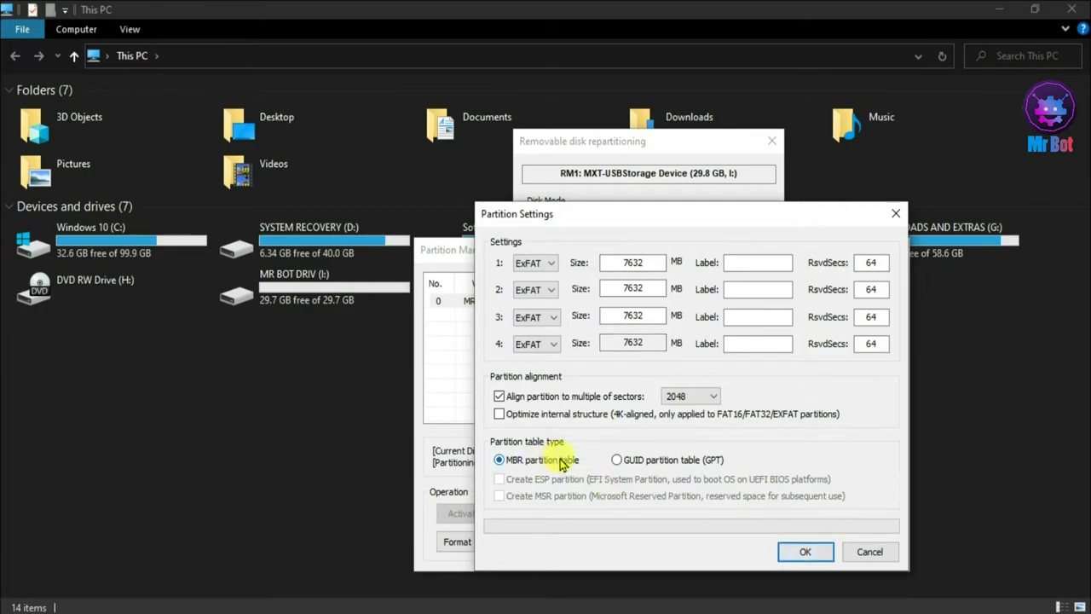
{"action": "left_click", "coordinate": [807, 553]}
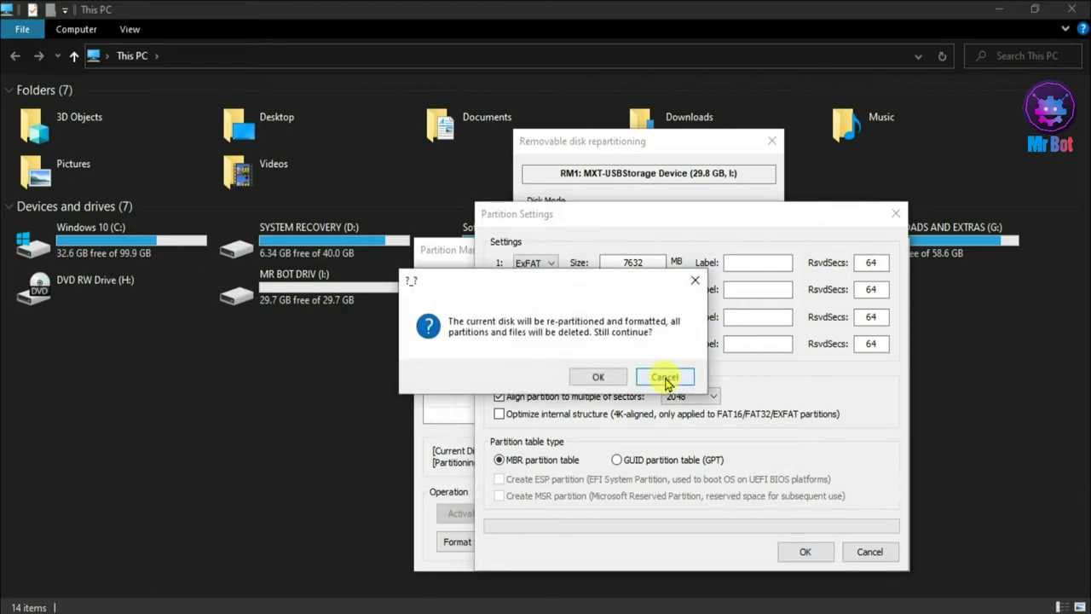
{"action": "left_click", "coordinate": [589, 378]}
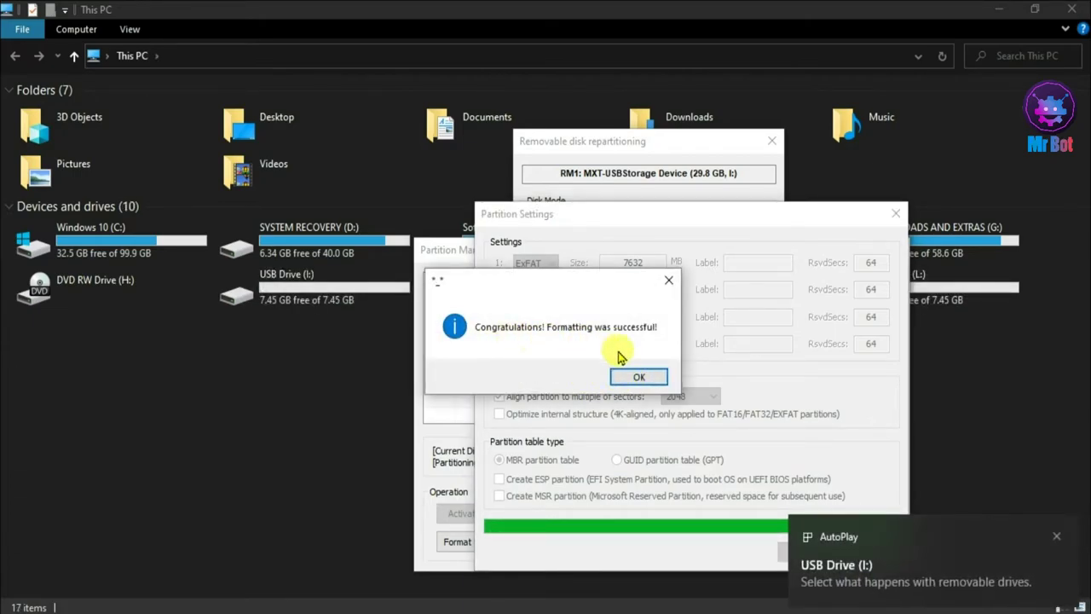
{"action": "left_click", "coordinate": [636, 377]}
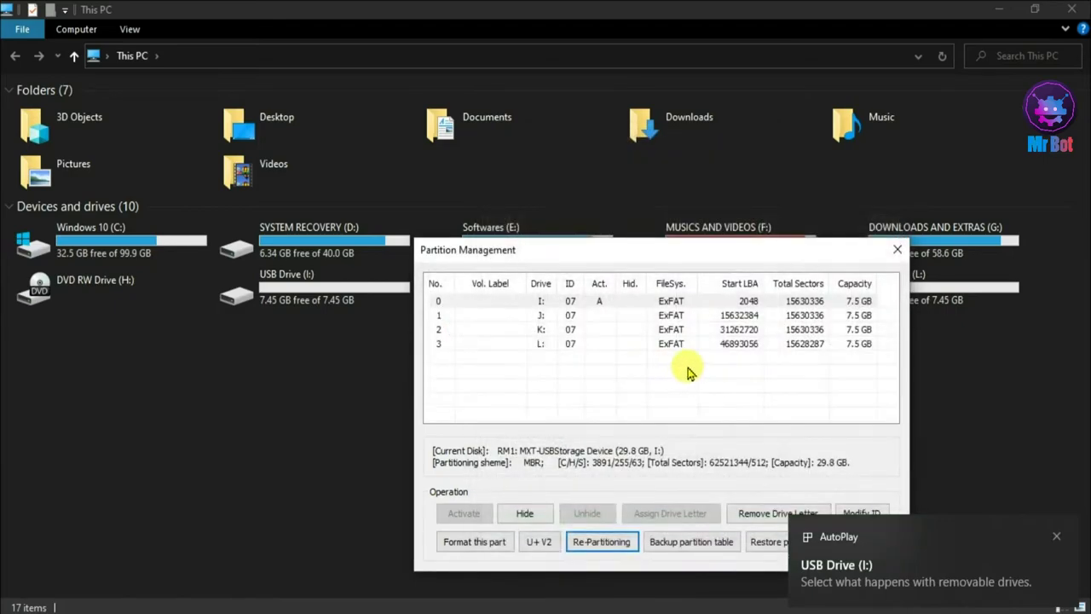
Close Partition Management and inspect the USB drives I:, J:, K: and L: in This PC, refreshing the view.
{"action": "left_click_drag", "start_coordinate": [811, 260], "coordinate": [623, 237]}
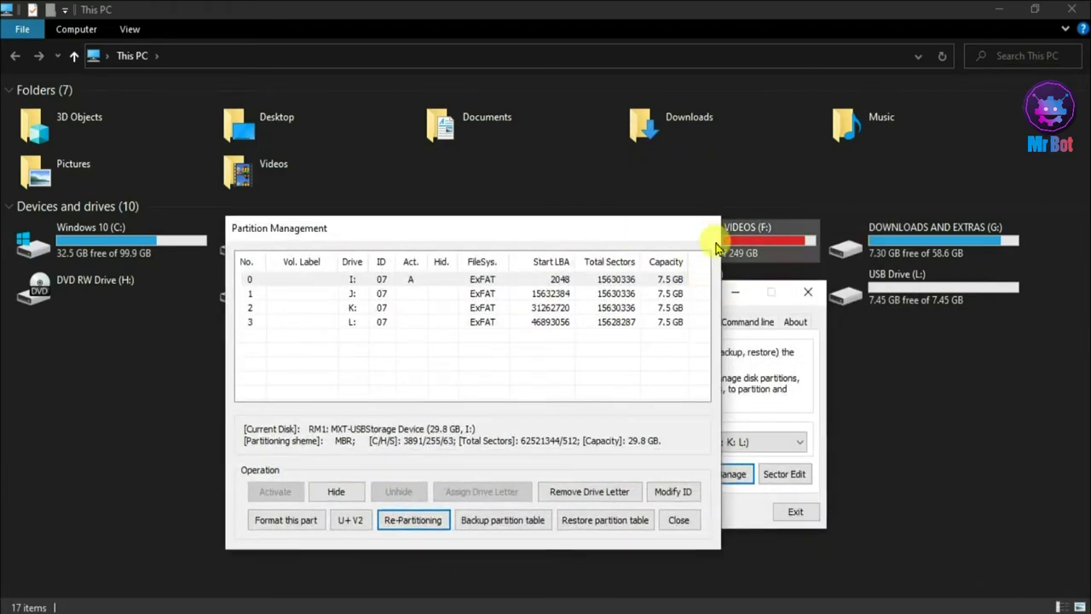
{"action": "left_click", "coordinate": [708, 228]}
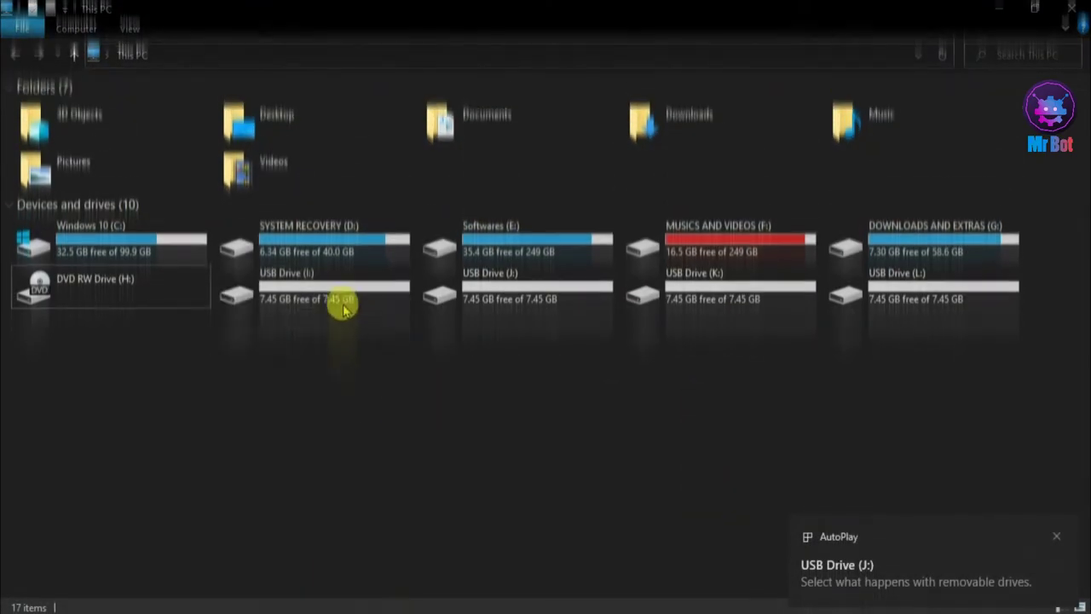
{"action": "left_click", "coordinate": [333, 295]}
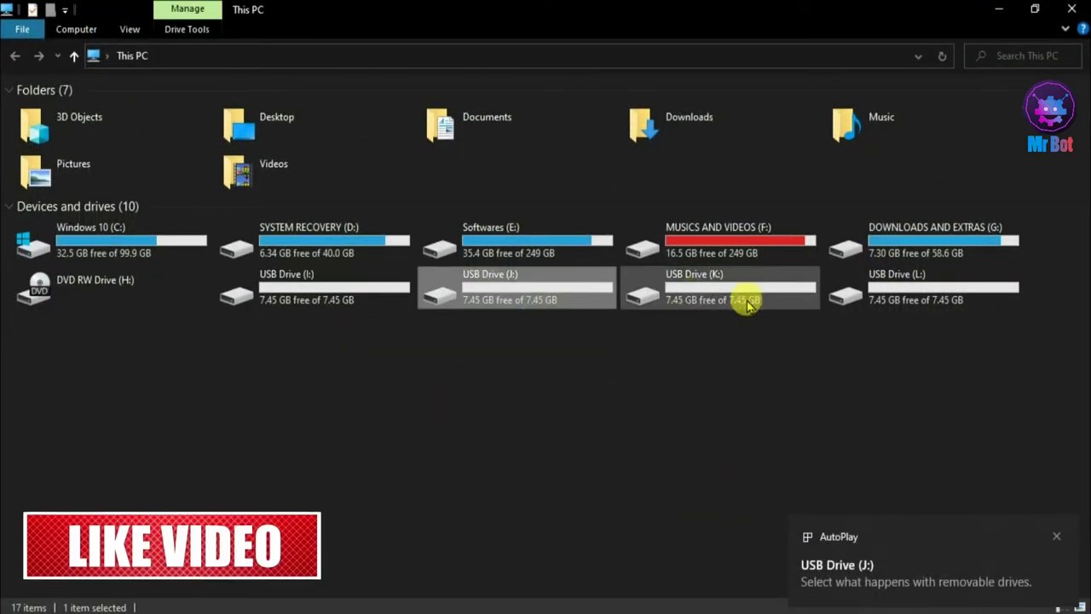
{"action": "left_click", "coordinate": [694, 414]}
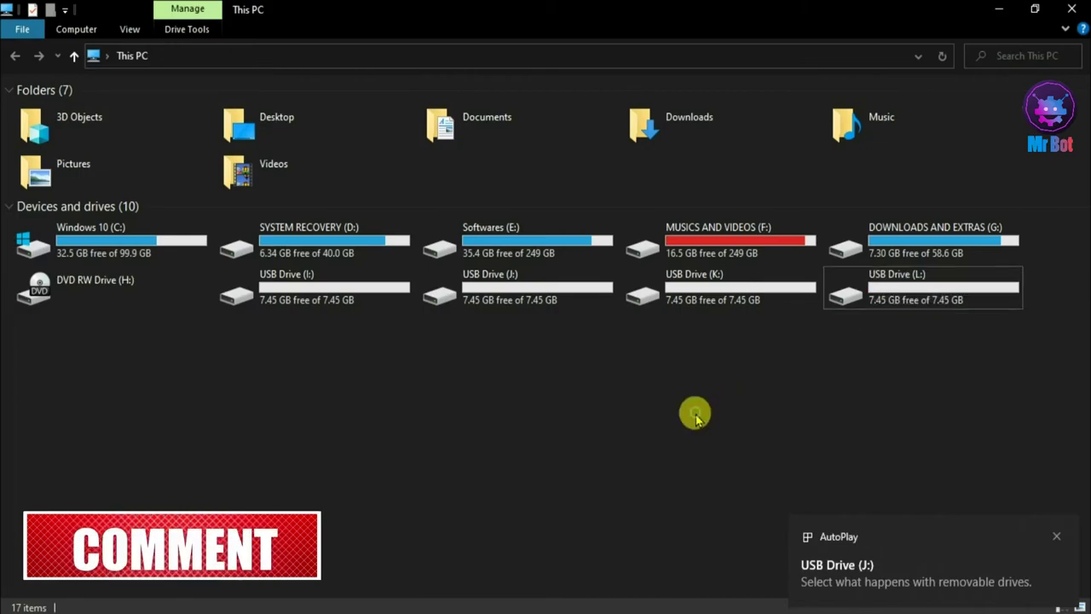
{"action": "right_click", "coordinate": [517, 378]}
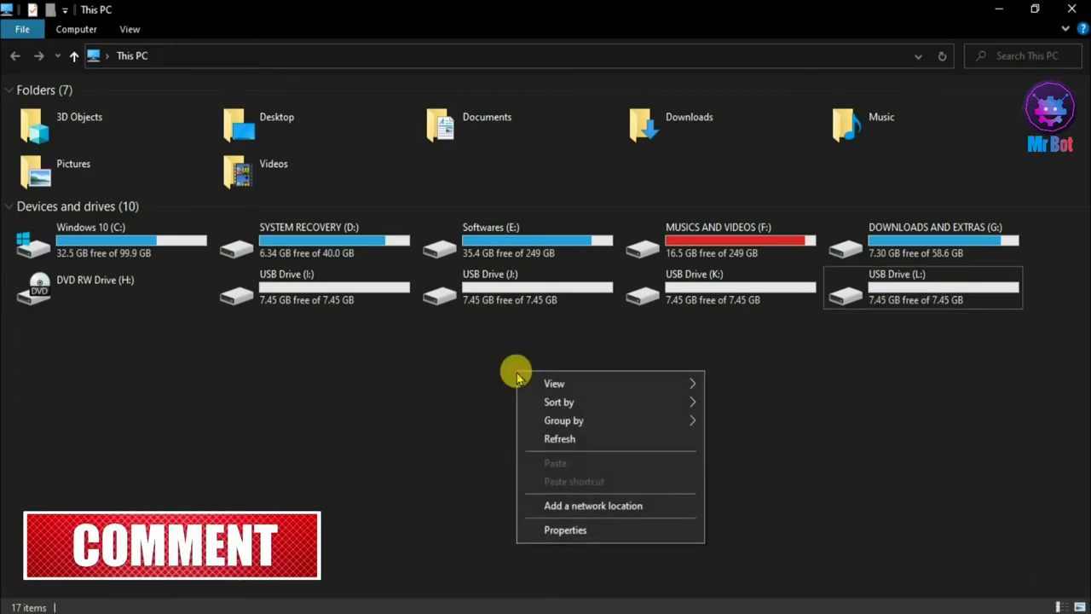
{"action": "left_click", "coordinate": [579, 439]}
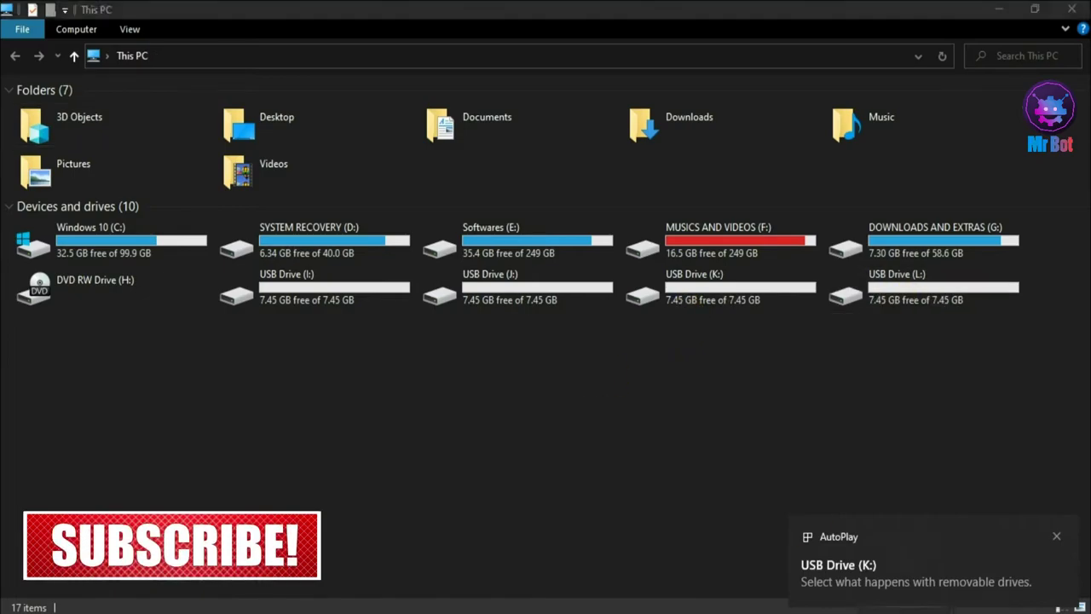
Dismiss the AutoPlay notification and safely eject the USB storage device from Windows.
{"action": "left_click", "coordinate": [1056, 536]}
{"action": "left_click", "coordinate": [905, 606]}
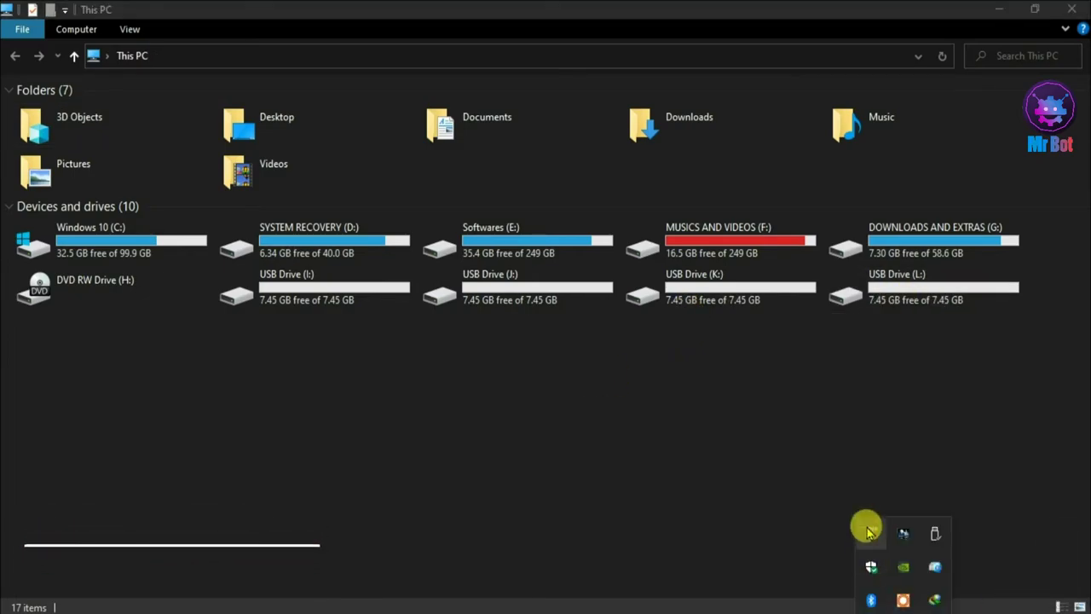
{"action": "left_click", "coordinate": [935, 532]}
{"action": "left_click", "coordinate": [956, 442]}
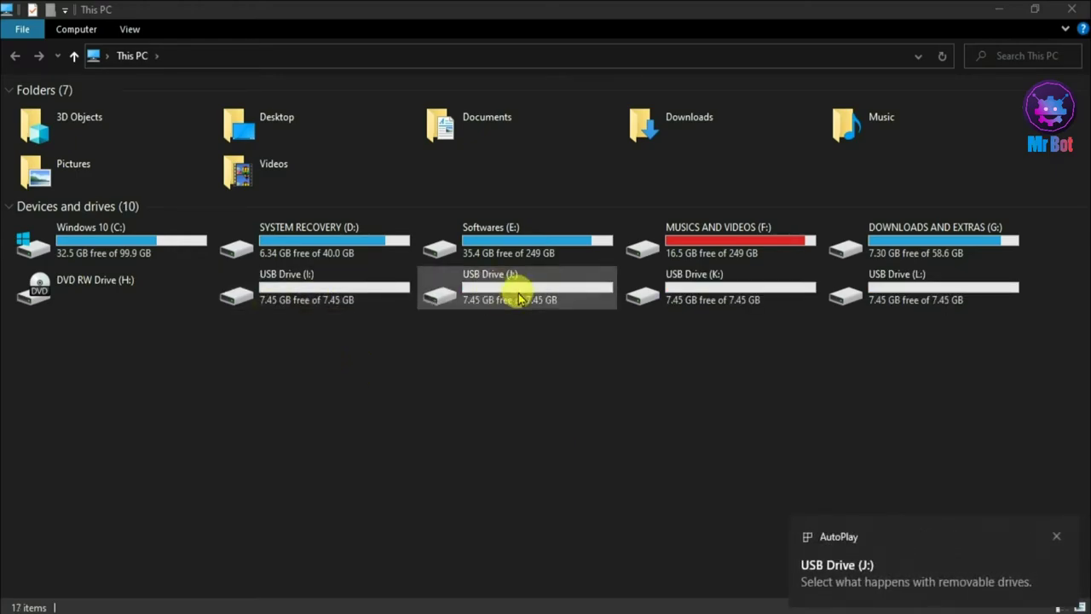
Close This PC and run BOOTICEx64.exe as administrator from the BOOTICE_v1.3.4.0 folder, approving the permission prompt.
{"action": "left_click", "coordinate": [1071, 8]}
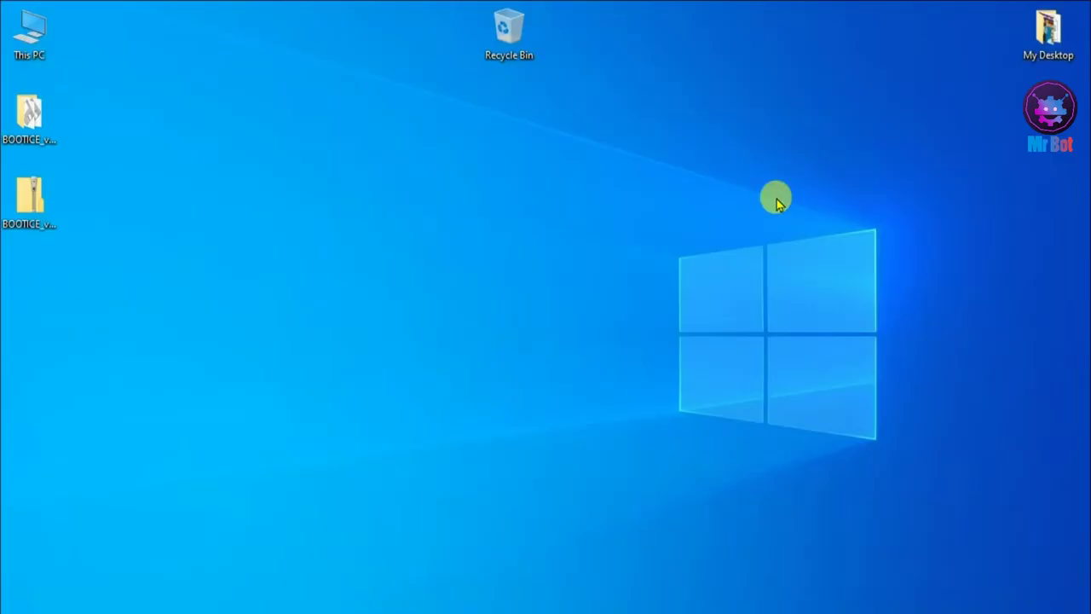
{"action": "double_click", "coordinate": [30, 34]}
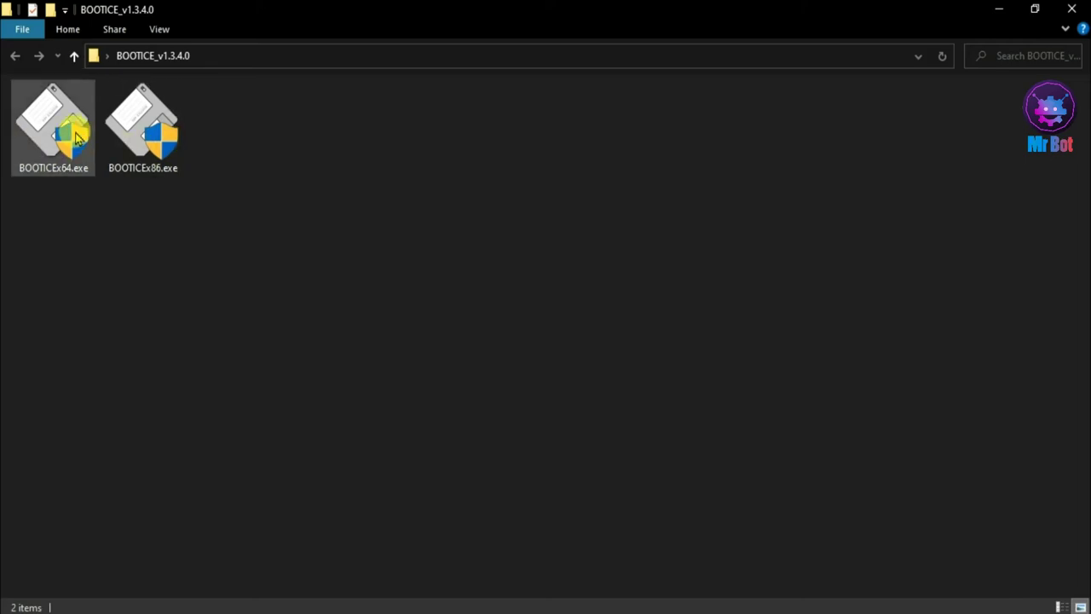
{"action": "left_click", "coordinate": [75, 136]}
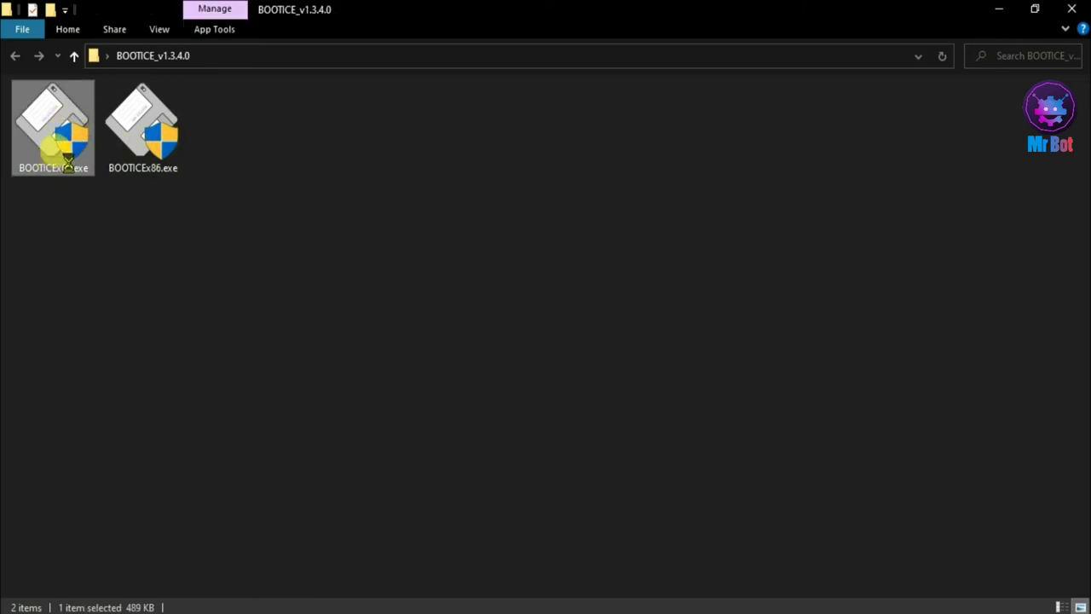
{"action": "right_click", "coordinate": [75, 132]}
{"action": "left_click", "coordinate": [117, 142]}
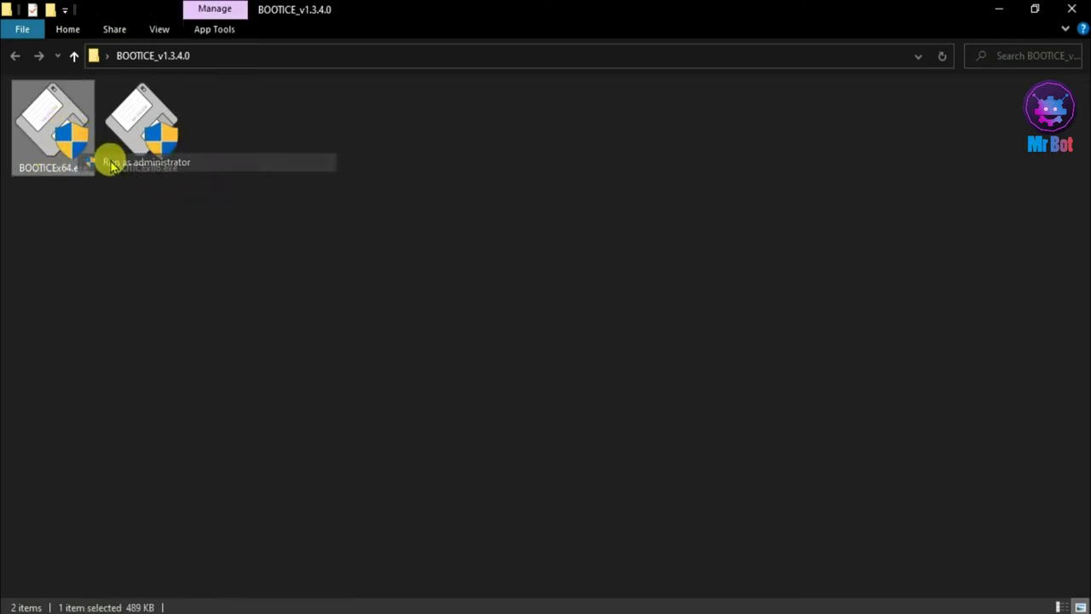
{"action": "left_click", "coordinate": [502, 429]}
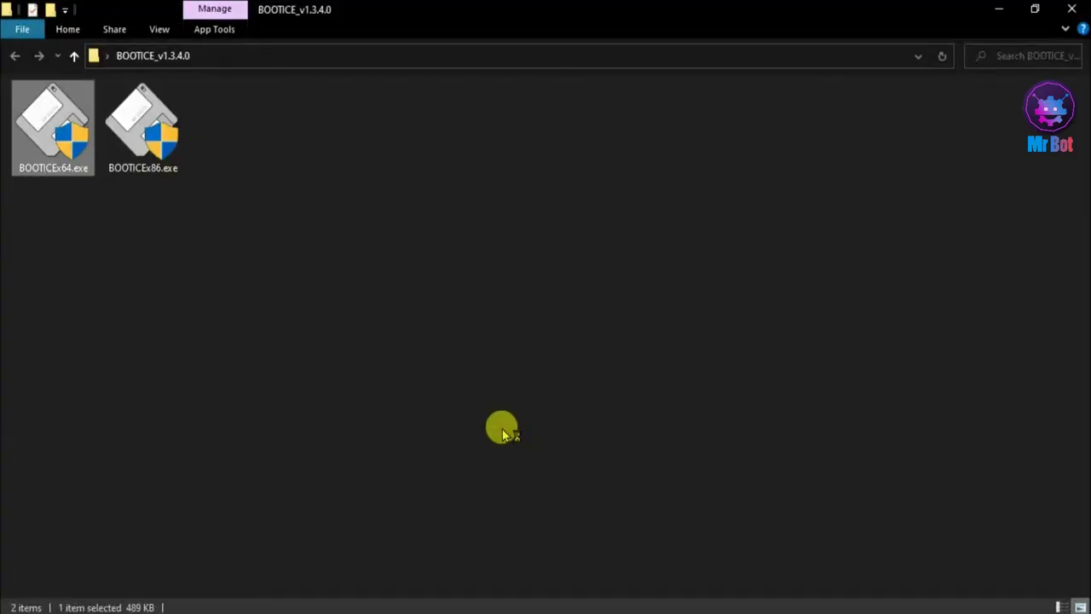
Close the BOOTICE folder, then bring up This PC with the BOOTICE window moved below its drive list.
{"action": "left_click", "coordinate": [1076, 9]}
{"action": "left_click", "coordinate": [1076, 9]}
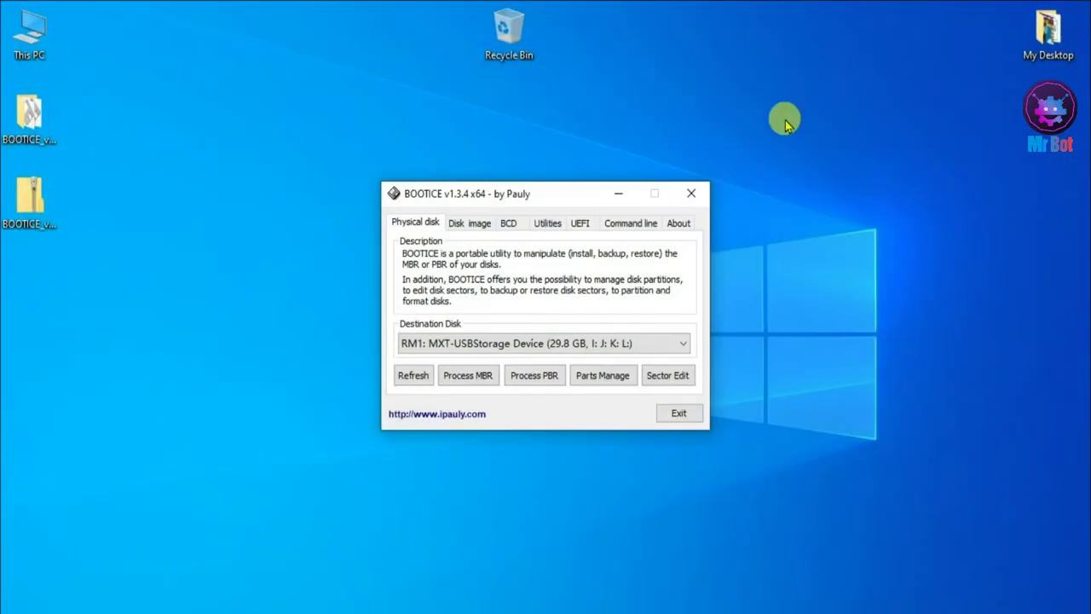
{"action": "left_click", "coordinate": [136, 611]}
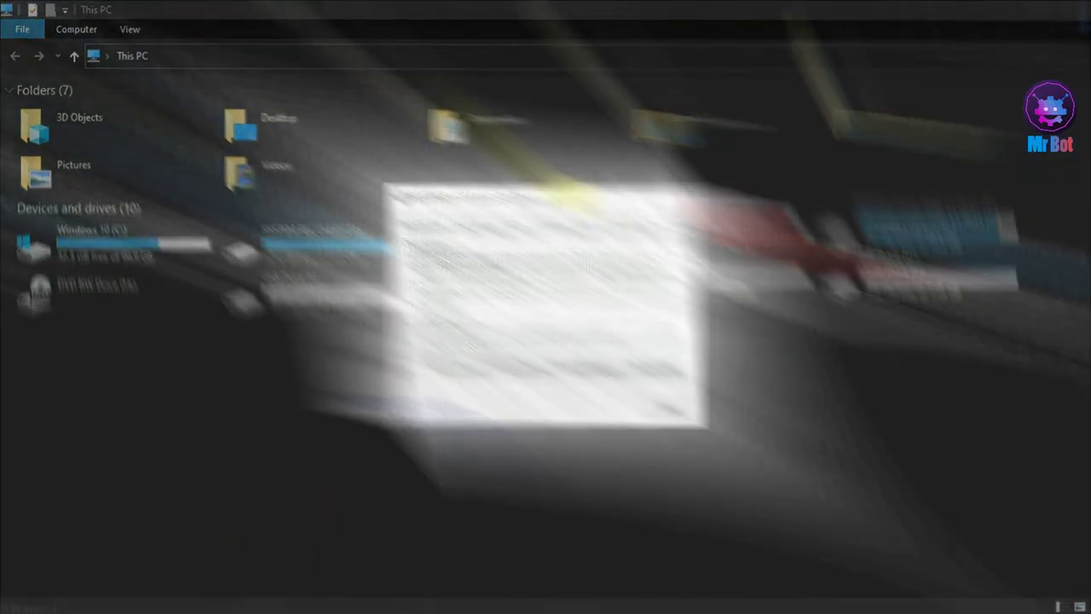
{"action": "left_click_drag", "start_coordinate": [548, 190], "coordinate": [706, 323]}
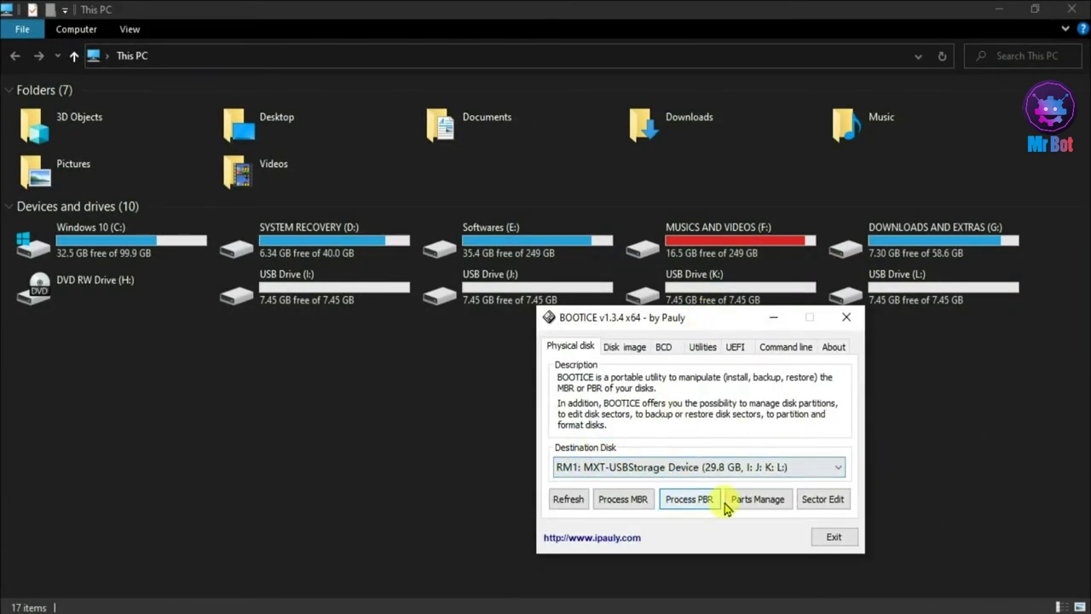
Choose RM1: MXT-USBStorage Device (29.8 GB, I: J: K: L:) as destination disk and open its repartitioning options.
{"action": "left_click", "coordinate": [701, 471]}
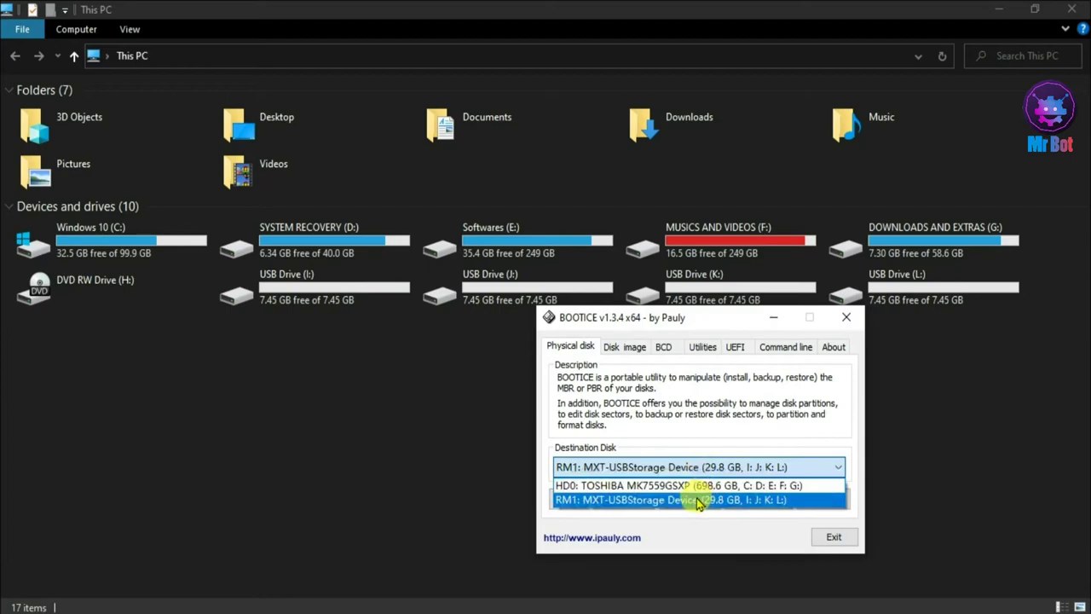
{"action": "left_click", "coordinate": [697, 502]}
{"action": "left_click", "coordinate": [750, 505]}
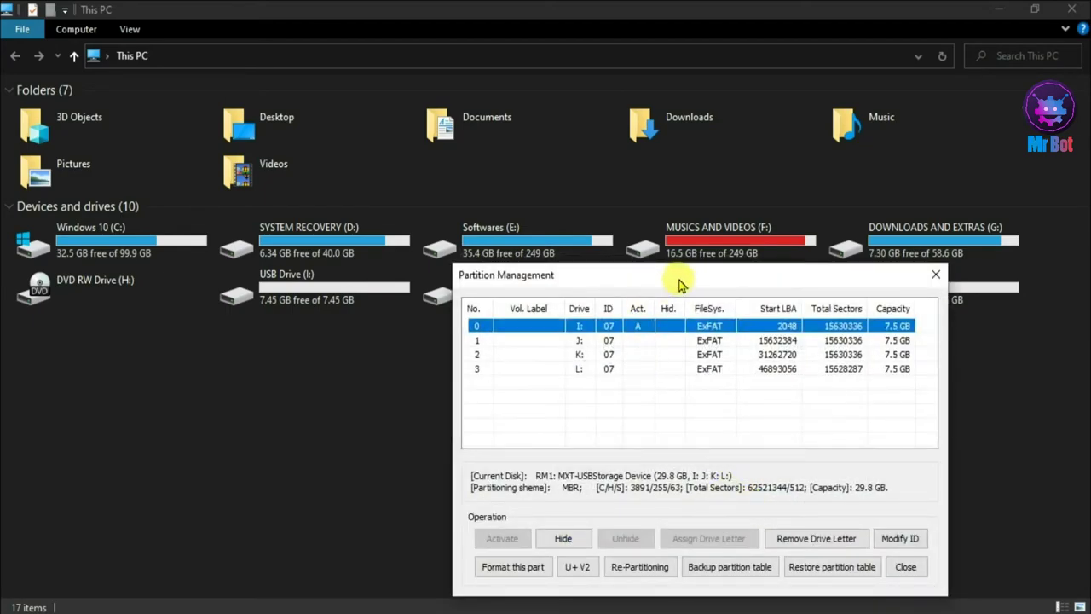
{"action": "left_click_drag", "start_coordinate": [678, 275], "coordinate": [600, 222]}
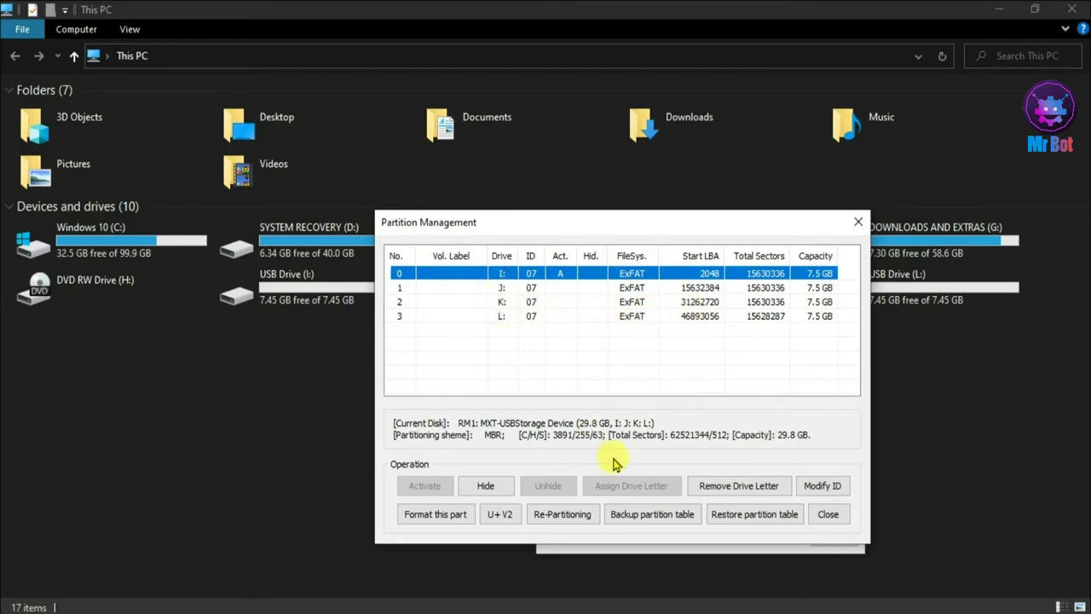
{"action": "left_click", "coordinate": [569, 519]}
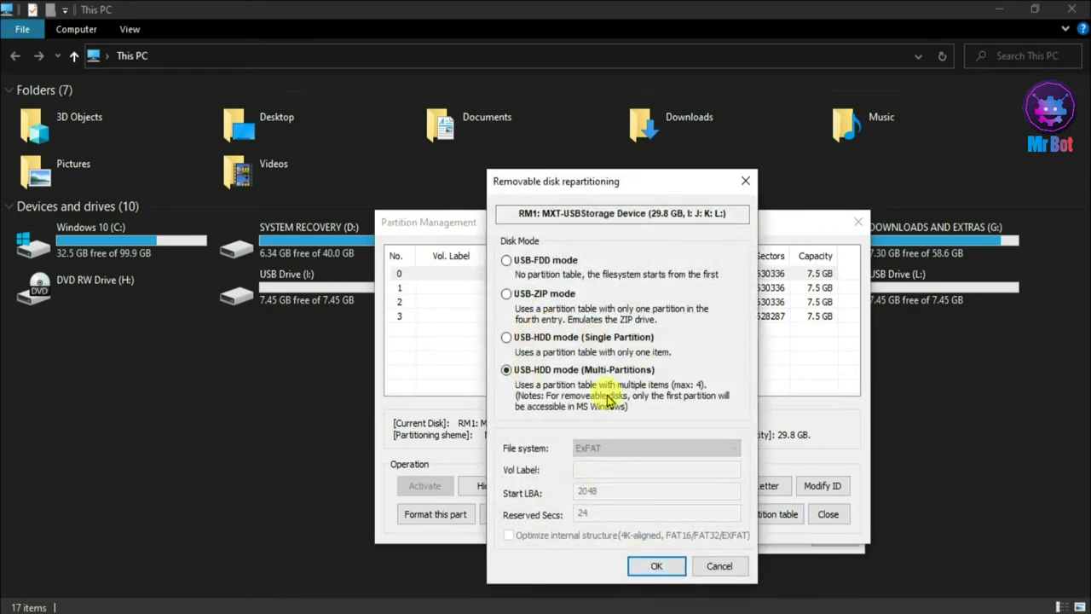
Repartition the USB disk in USB-HDD mode (Single Partition) with the NTFS file system and accept the data-loss warning.
{"action": "left_click", "coordinate": [508, 340]}
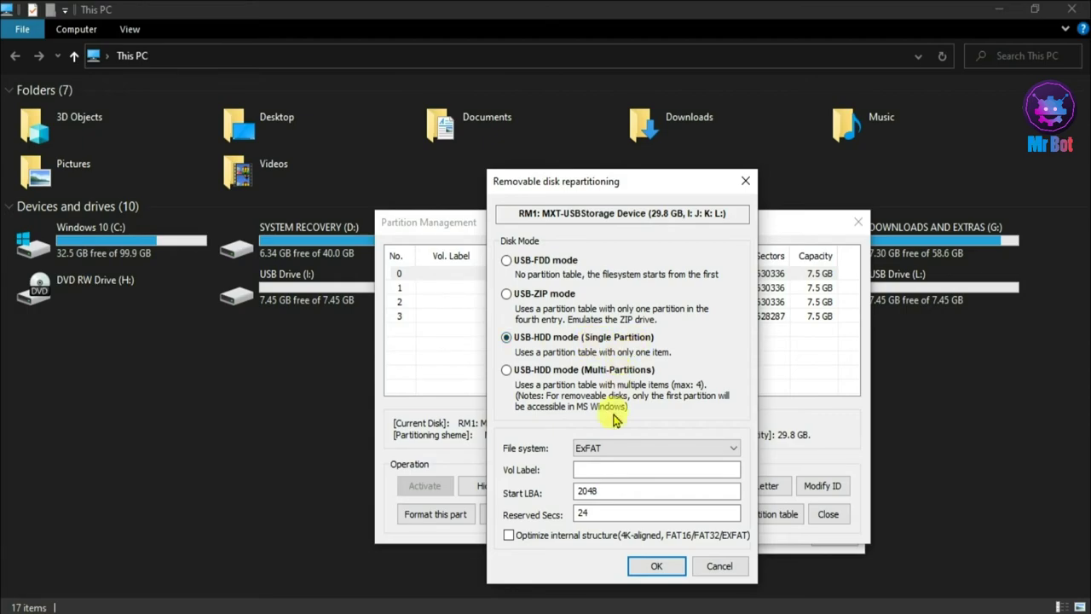
{"action": "left_click", "coordinate": [616, 449]}
{"action": "left_click", "coordinate": [612, 484]}
{"action": "left_click", "coordinate": [656, 565]}
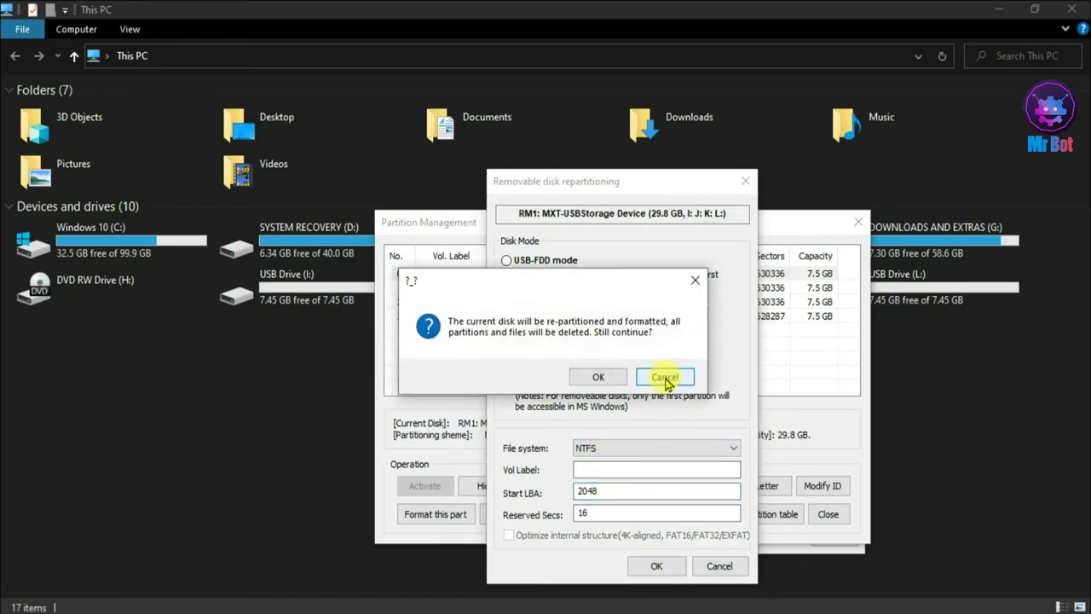
{"action": "left_click", "coordinate": [599, 377]}
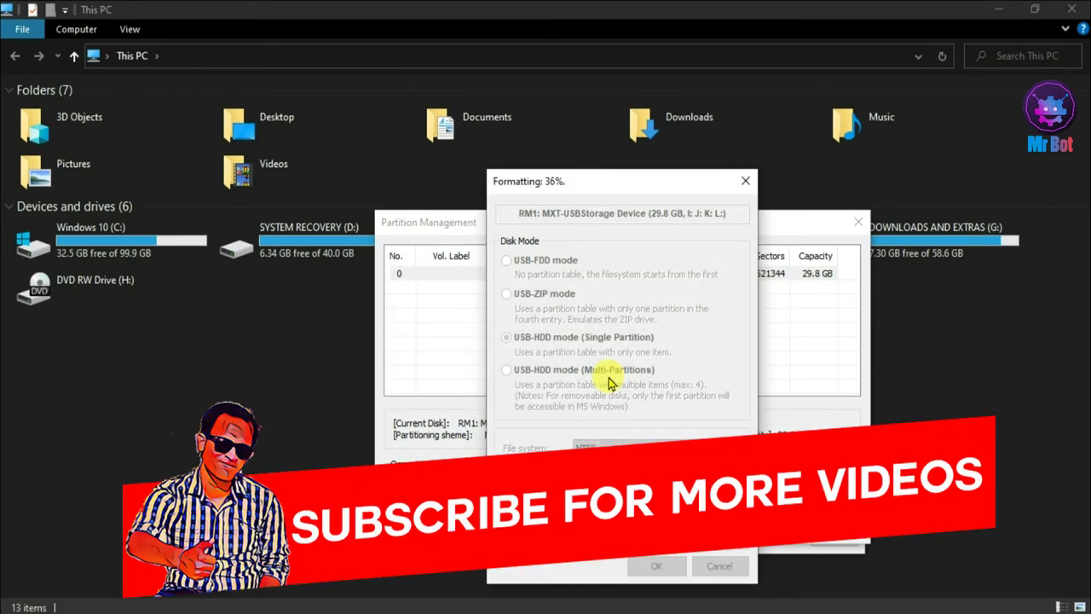